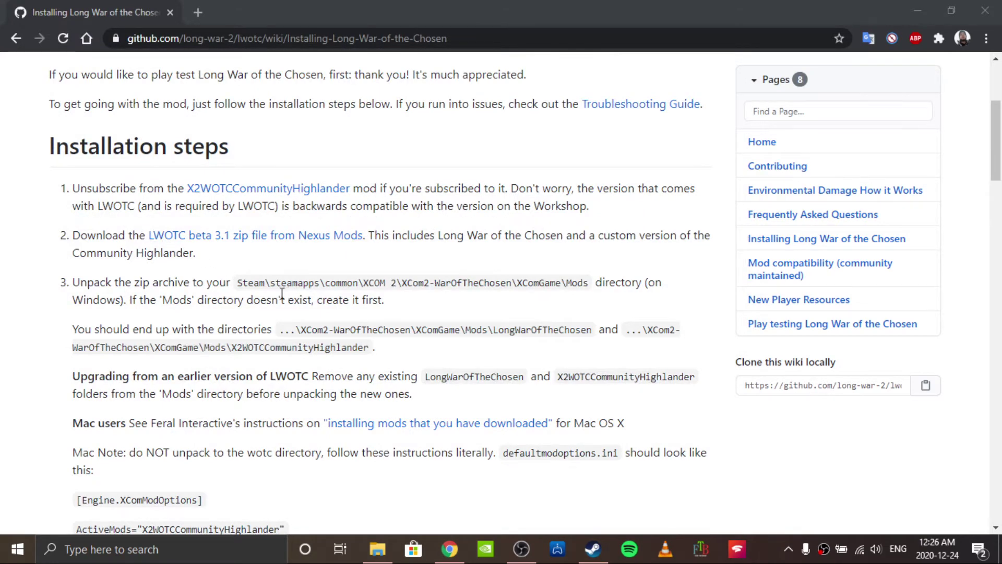
{"action": "left_click", "coordinate": [377, 549]}
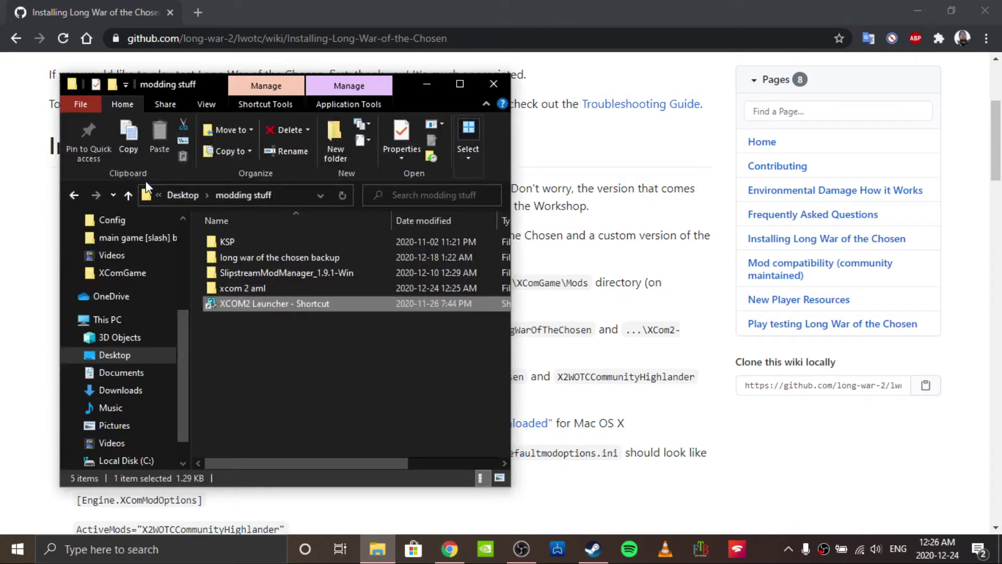
{"action": "left_click", "coordinate": [78, 201]}
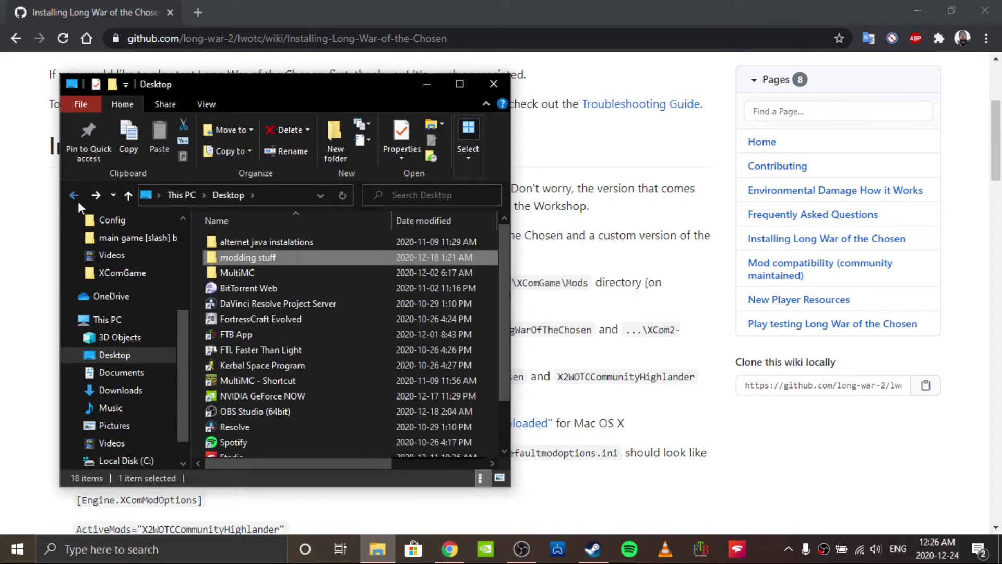
{"action": "left_click", "coordinate": [78, 201]}
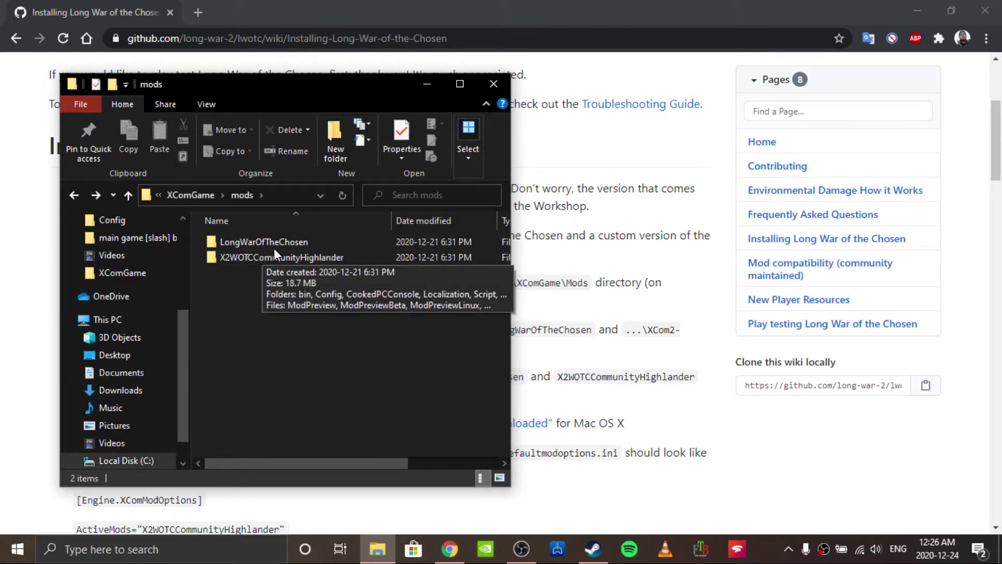
{"action": "left_click", "coordinate": [564, 235]}
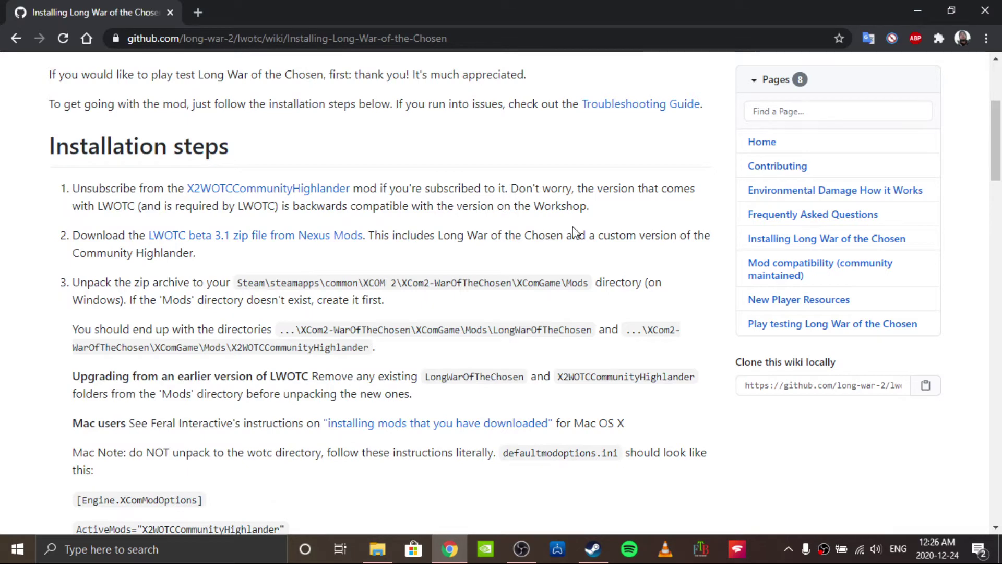
- Scroll the LWOTC wiki down to steps 4–7 on the Alternative Mod Launcher and config deletion
{"action": "scroll", "coordinate": [254, 293], "scroll_direction": "down", "scroll_amount": 4}
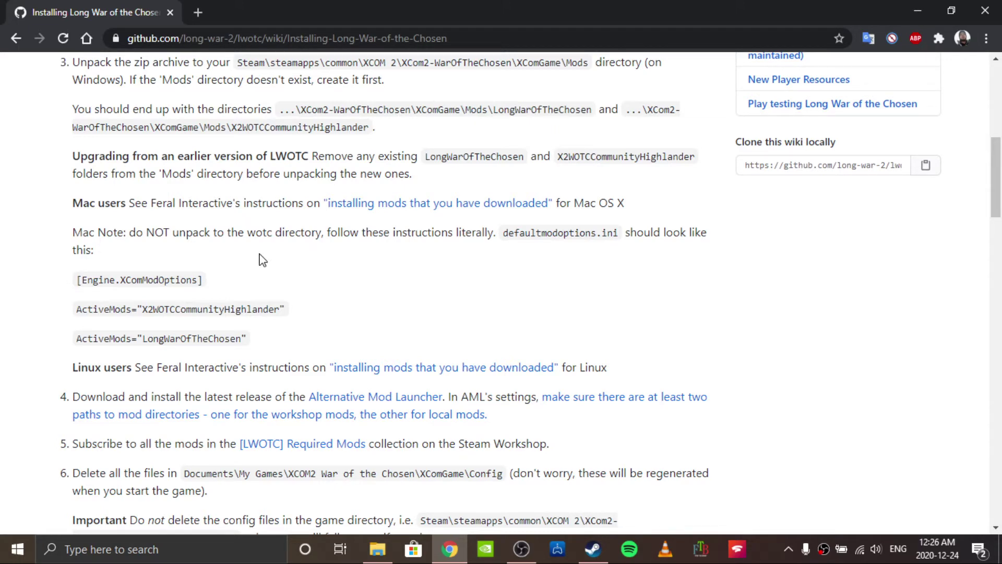
{"action": "scroll", "coordinate": [262, 257], "scroll_direction": "down", "scroll_amount": 3}
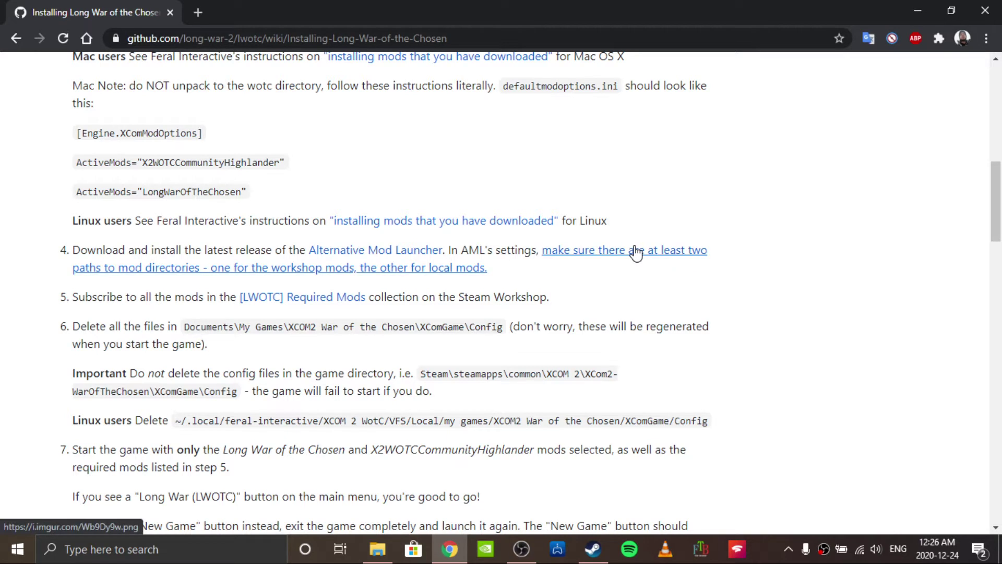
- Launch XCOM Alternative Mod Launcher from 'XCOM2 Launcher - Shortcut' in Desktop\modding stuff
{"action": "left_click", "coordinate": [377, 549]}
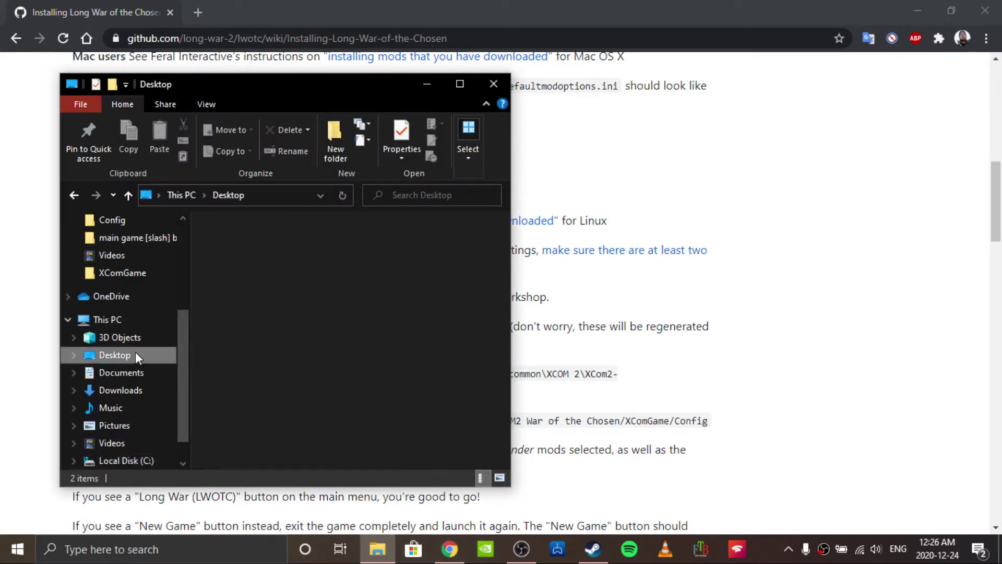
{"action": "left_click", "coordinate": [136, 353]}
{"action": "double_click", "coordinate": [261, 258]}
{"action": "left_click", "coordinate": [278, 303]}
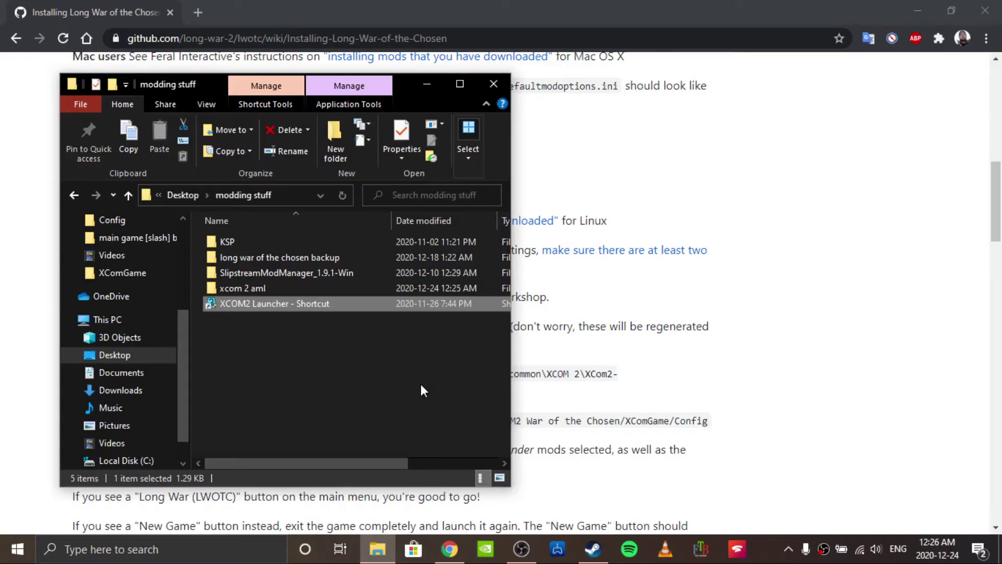
{"action": "double_click", "coordinate": [421, 383]}
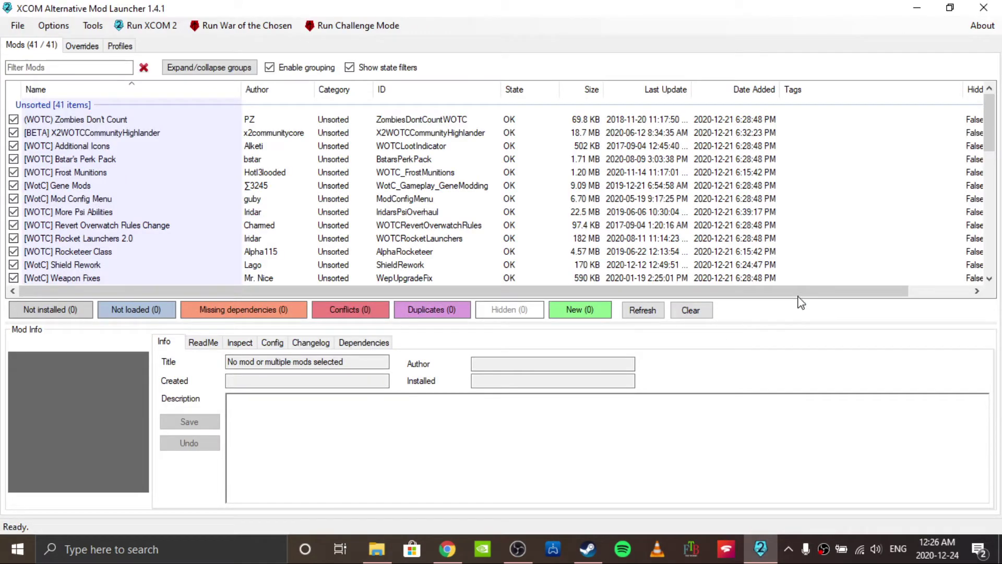
- In Options > Settings, review the Workshop 268500 and War of the Chosen mod directories, then start adding one
{"action": "left_click", "coordinate": [68, 27]}
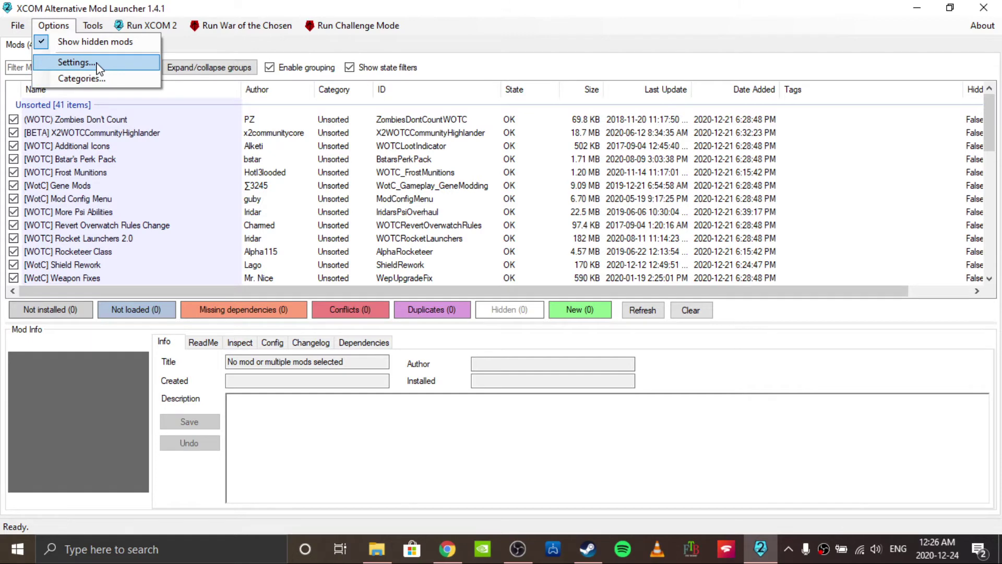
{"action": "left_click", "coordinate": [76, 63]}
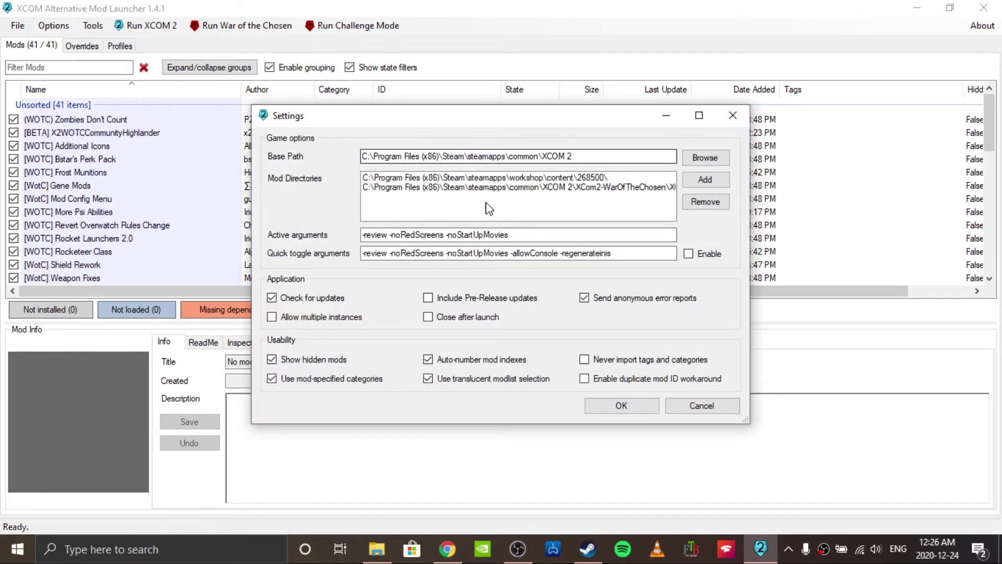
{"action": "left_click", "coordinate": [421, 179]}
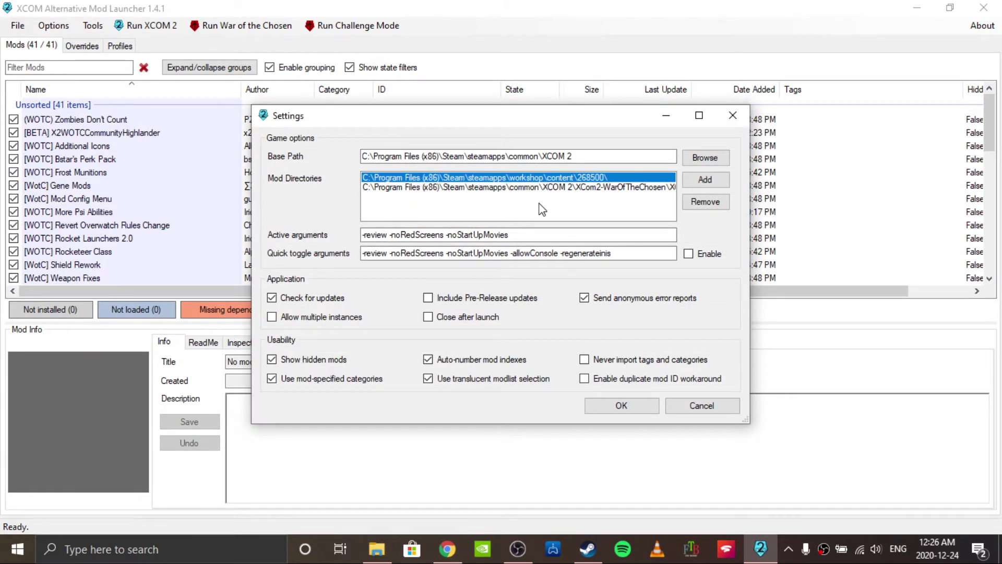
{"action": "left_click", "coordinate": [444, 189]}
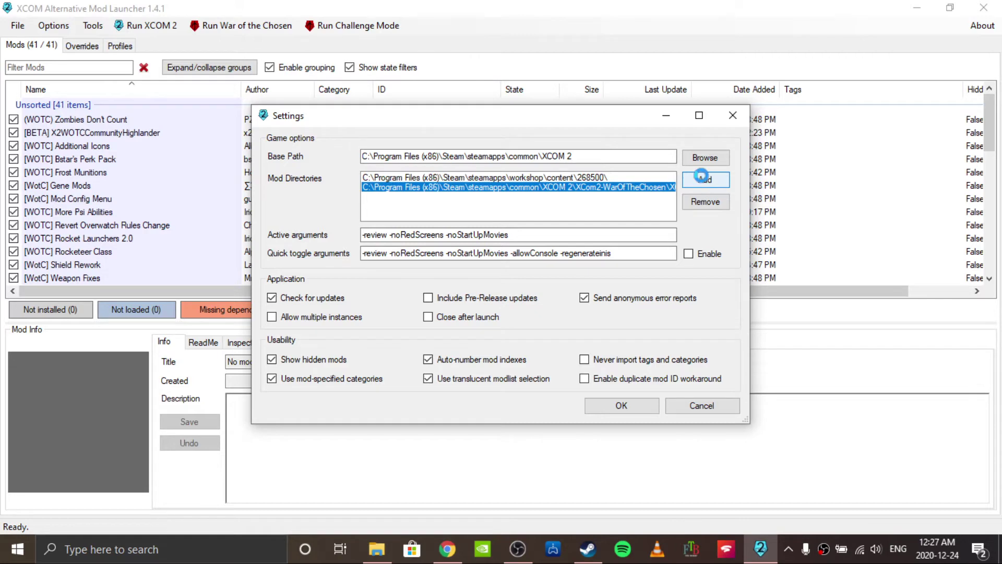
{"action": "left_click", "coordinate": [705, 180]}
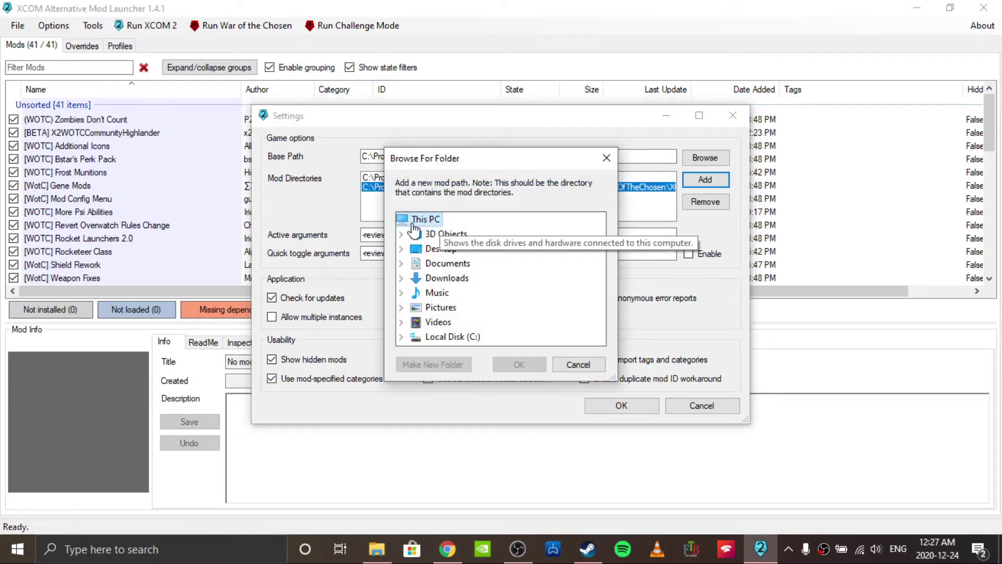
- Expand the folder tree from Local Disk (C:) through Program Files (x86), Steam, steamapps, common to XCOM 2
{"action": "left_click", "coordinate": [403, 338]}
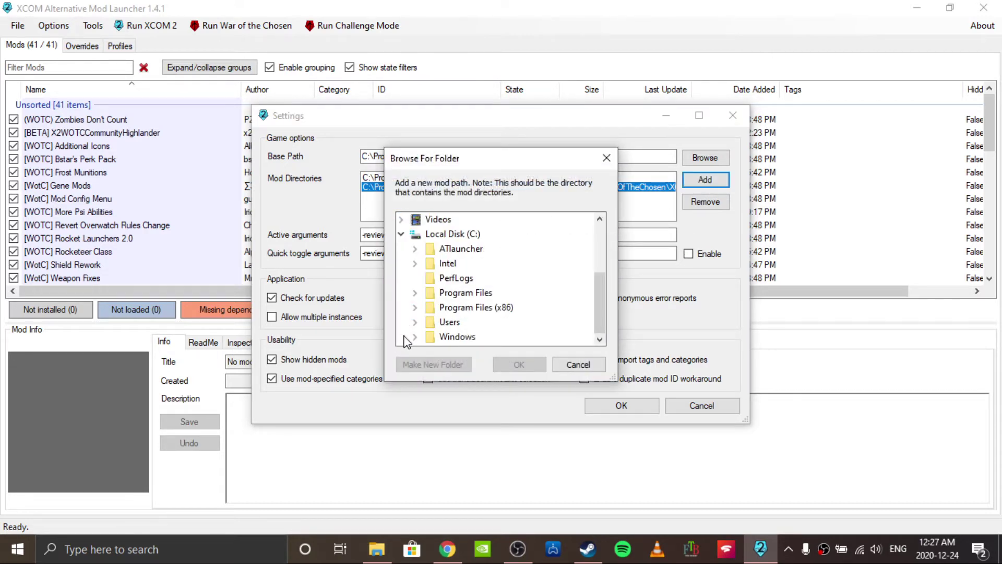
{"action": "left_click", "coordinate": [416, 308]}
{"action": "scroll", "coordinate": [418, 321], "scroll_direction": "down", "scroll_amount": 1}
{"action": "scroll", "coordinate": [418, 320], "scroll_direction": "down", "scroll_amount": 2}
{"action": "left_click", "coordinate": [429, 308]}
{"action": "scroll", "coordinate": [432, 313], "scroll_direction": "down", "scroll_amount": 5}
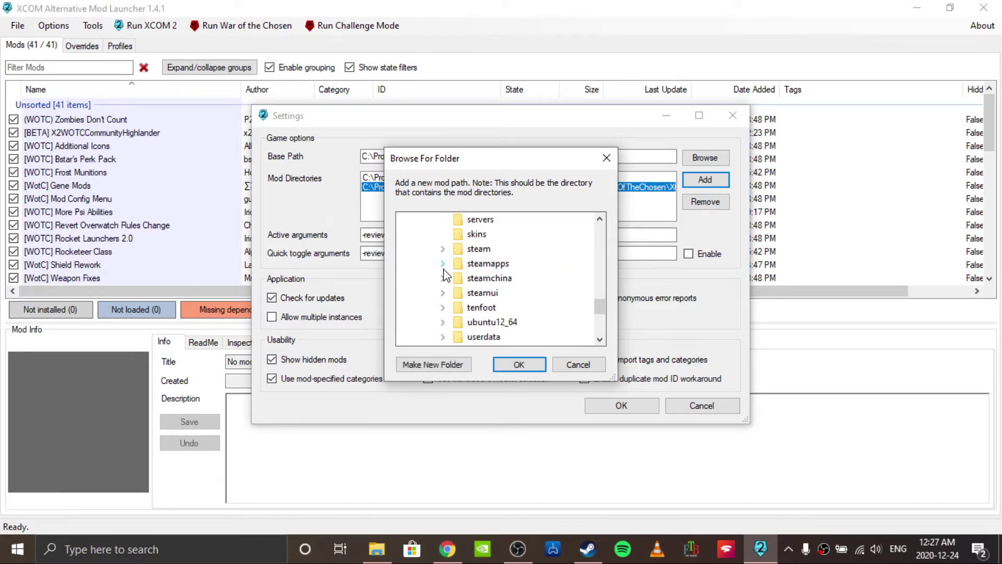
{"action": "left_click", "coordinate": [442, 264]}
{"action": "left_click", "coordinate": [455, 263]}
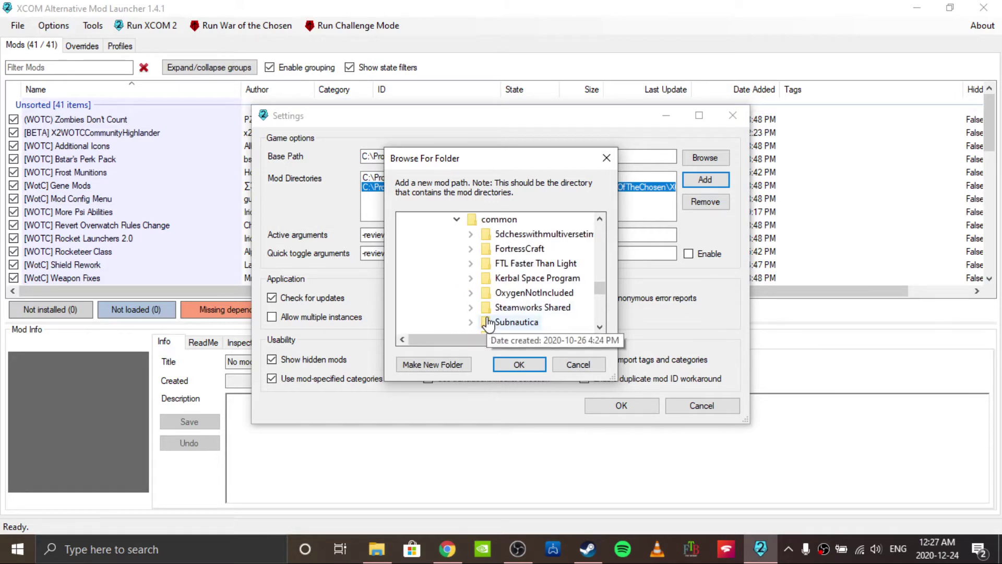
{"action": "scroll", "coordinate": [488, 324], "scroll_direction": "down", "scroll_amount": 3}
{"action": "scroll", "coordinate": [473, 282], "scroll_direction": "up", "scroll_amount": 2}
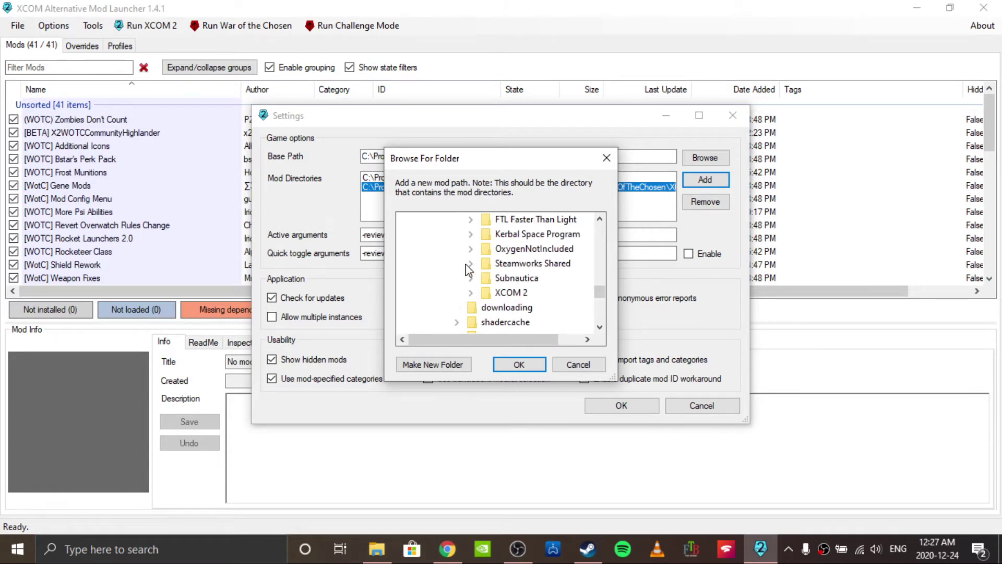
{"action": "left_click", "coordinate": [470, 292]}
- Check the XCom2-WarOfTheChosen\XComGame\mods contents, then cancel the picker and close Settings
{"action": "scroll", "coordinate": [488, 292], "scroll_direction": "down", "scroll_amount": 1}
{"action": "double_click", "coordinate": [495, 294]}
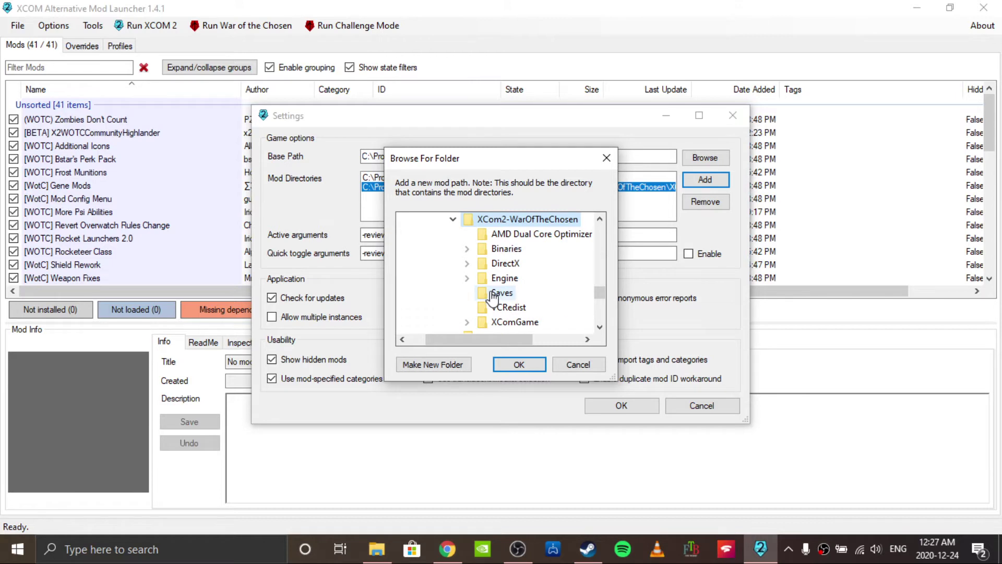
{"action": "scroll", "coordinate": [494, 296], "scroll_direction": "down", "scroll_amount": 1}
{"action": "double_click", "coordinate": [496, 294]}
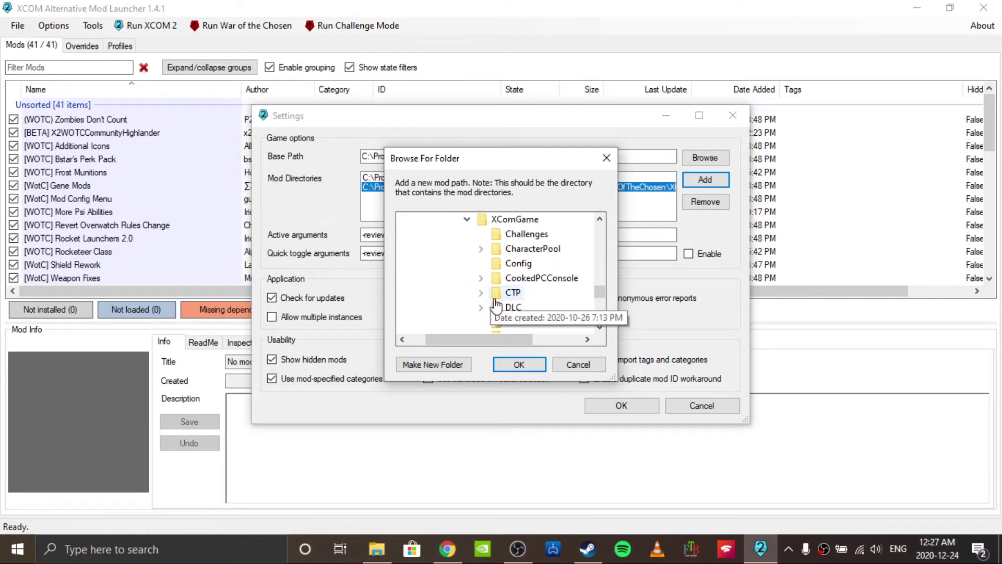
{"action": "scroll", "coordinate": [496, 304], "scroll_direction": "down", "scroll_amount": 1}
{"action": "double_click", "coordinate": [516, 263]}
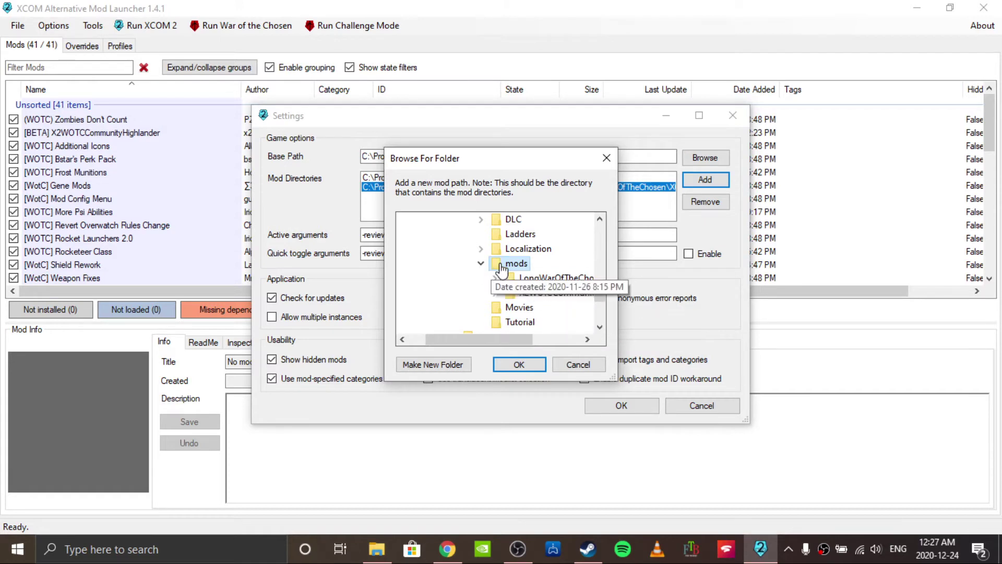
{"action": "left_click", "coordinate": [579, 364]}
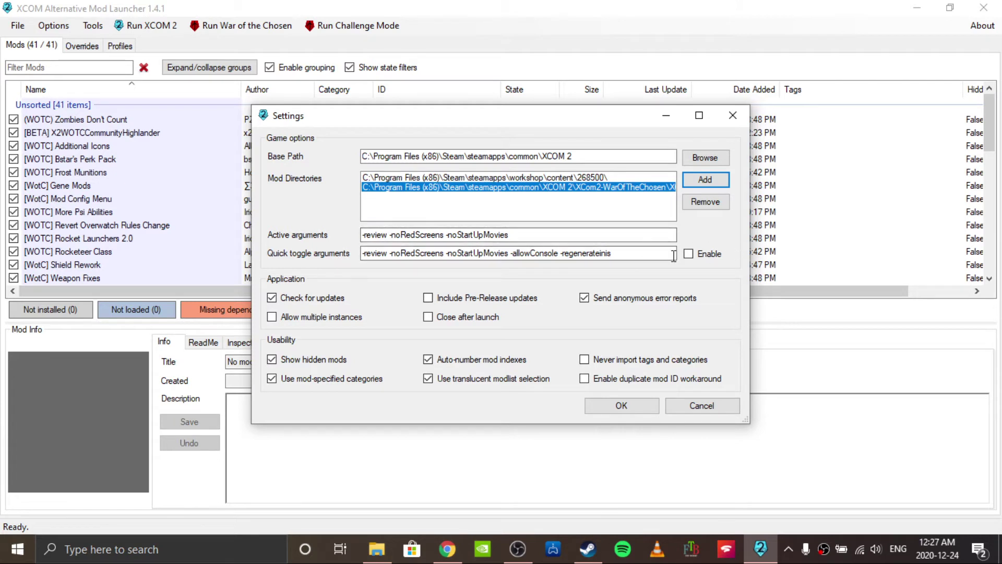
{"action": "left_click", "coordinate": [612, 412]}
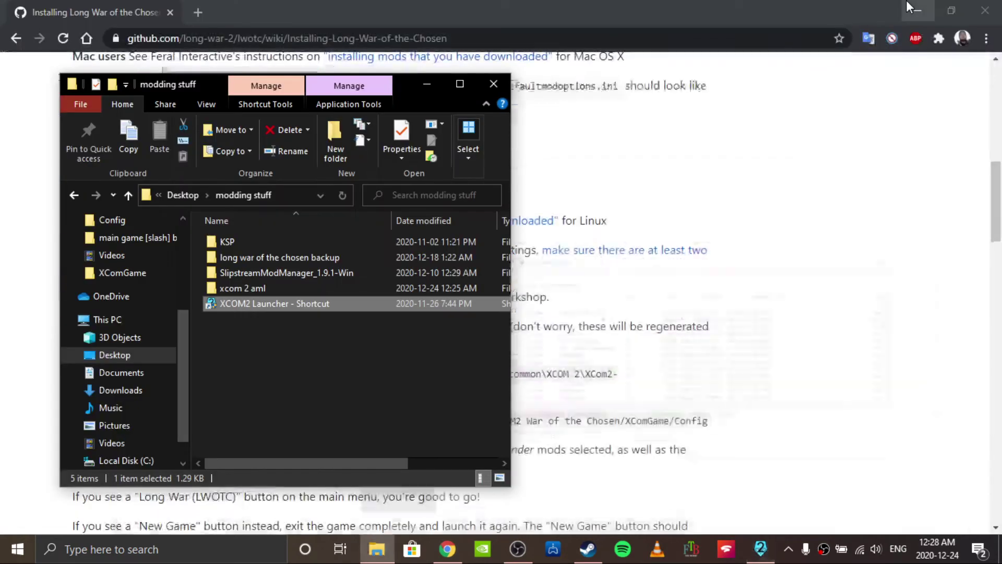
- Minimize the mod launcher so the modding stuff folder shows
{"action": "left_click", "coordinate": [917, 8]}
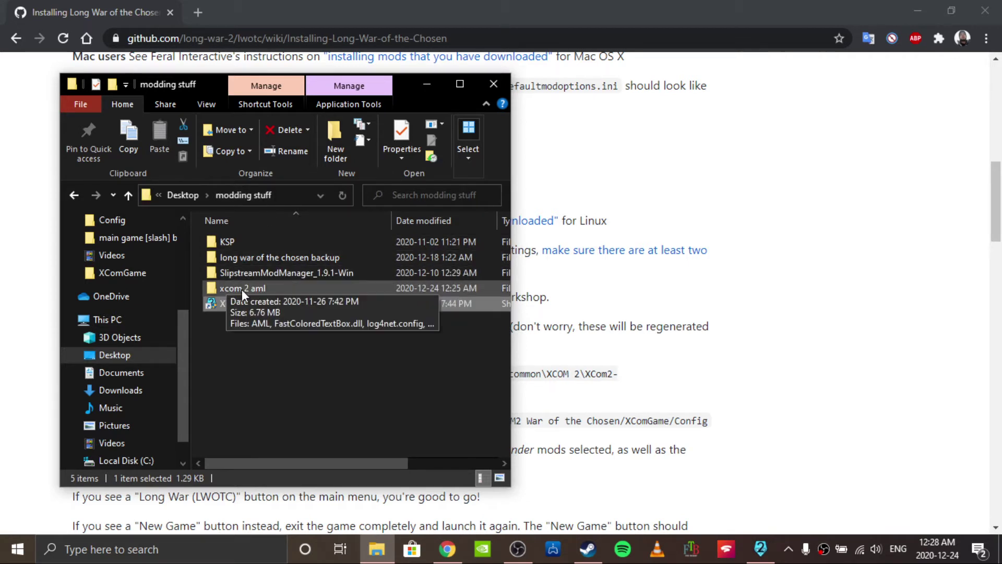
- Browse from Desktop into modding stuff, the KSP folder, and then the xcom 2 aml folder
{"action": "left_click", "coordinate": [178, 198]}
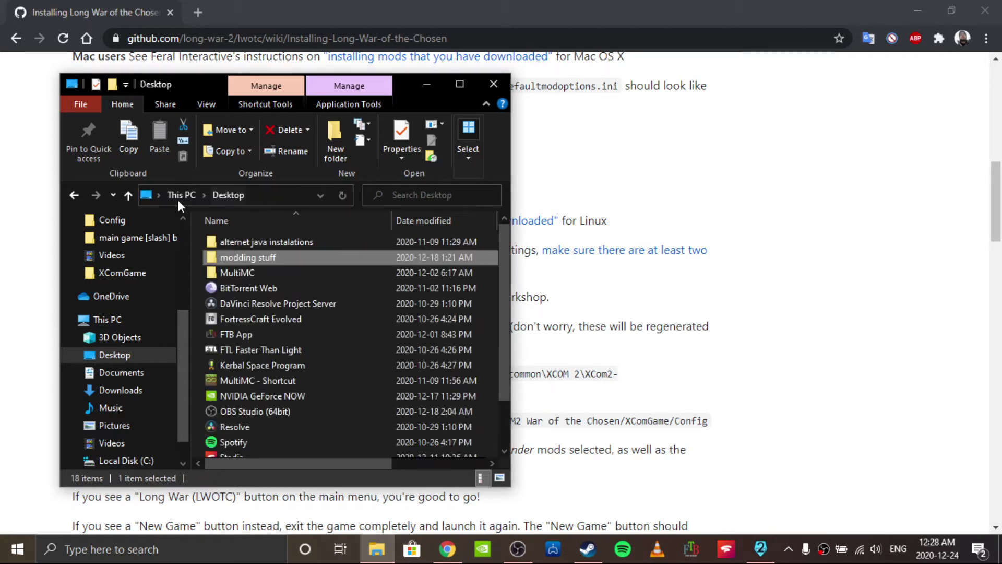
{"action": "double_click", "coordinate": [247, 259]}
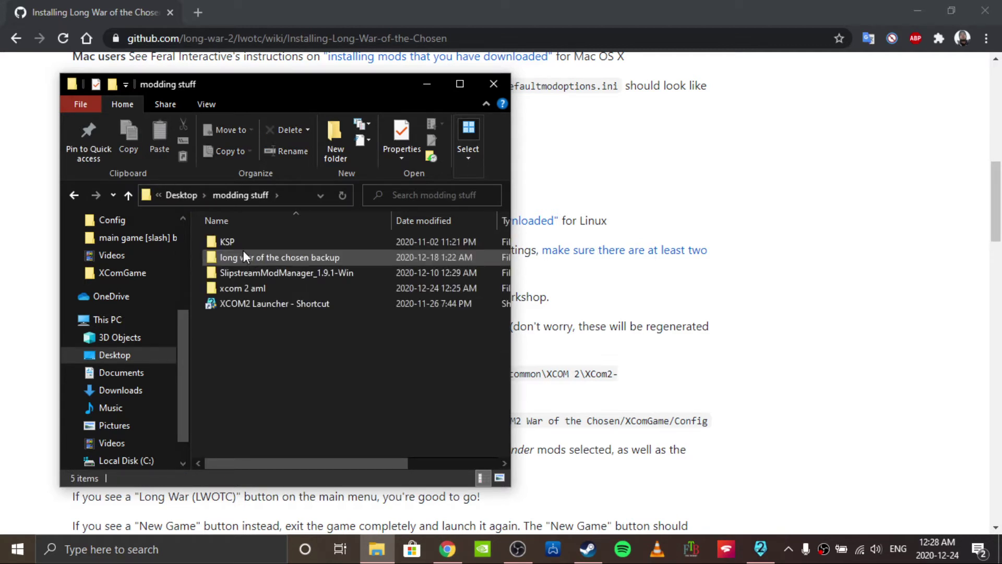
{"action": "double_click", "coordinate": [242, 243]}
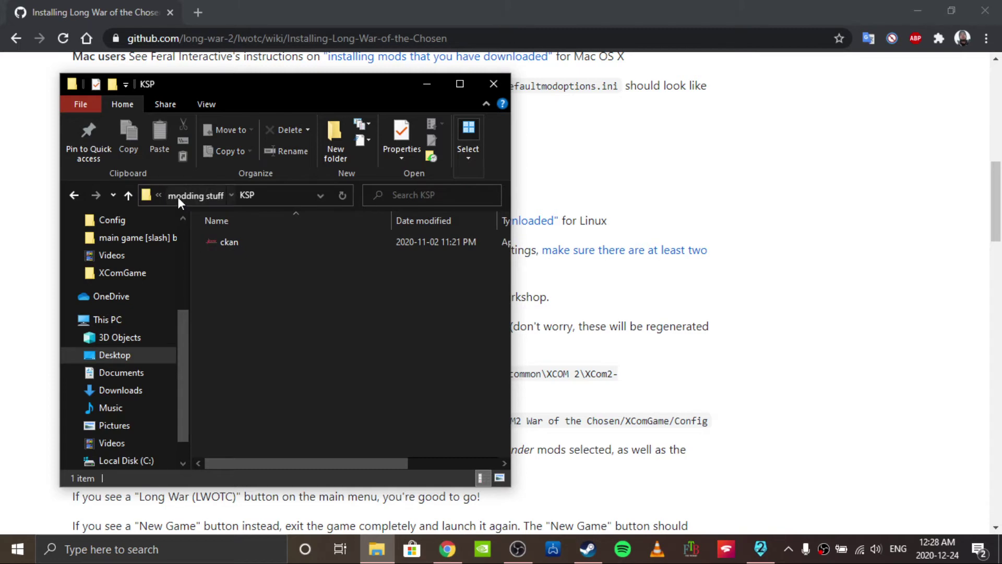
{"action": "left_click", "coordinate": [228, 195]}
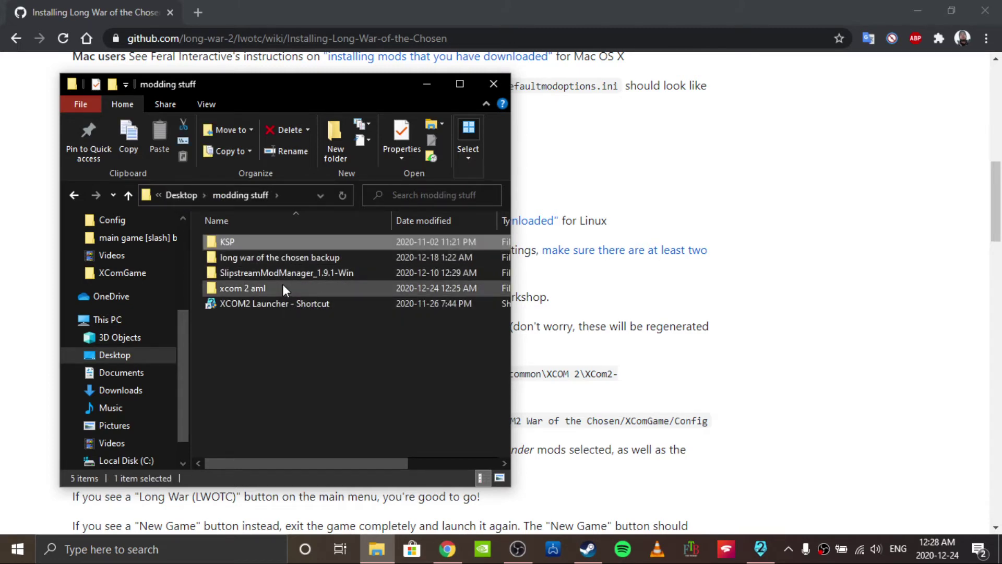
{"action": "double_click", "coordinate": [283, 287]}
- Look through xcom 2 aml, return to modding stuff, and minimize Explorer to reveal the wiki
{"action": "scroll", "coordinate": [282, 313], "scroll_direction": "down", "scroll_amount": 2}
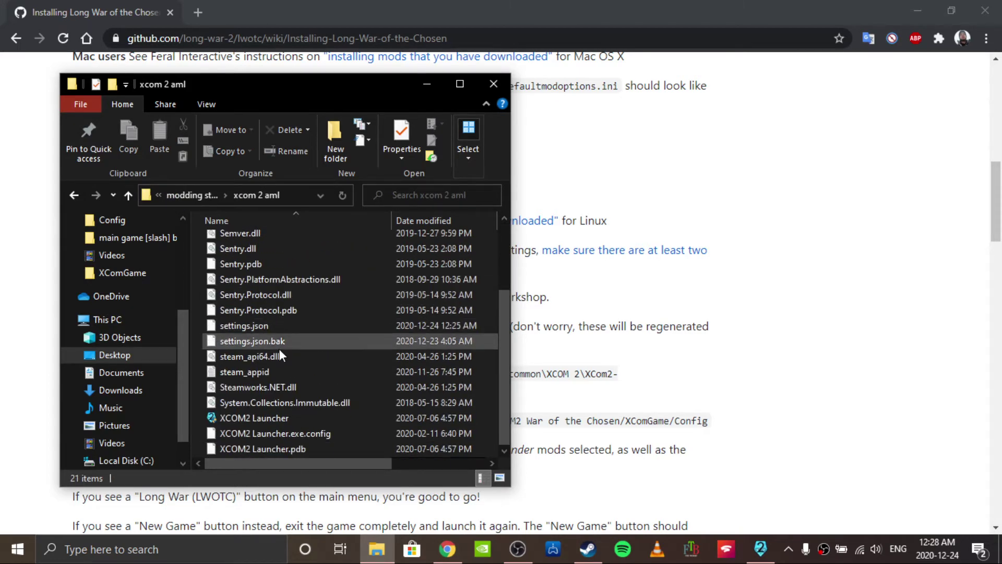
{"action": "scroll", "coordinate": [287, 376], "scroll_direction": "up", "scroll_amount": 2}
{"action": "scroll", "coordinate": [287, 376], "scroll_direction": "down", "scroll_amount": 2}
{"action": "scroll", "coordinate": [283, 377], "scroll_direction": "up", "scroll_amount": 2}
{"action": "left_click", "coordinate": [174, 193]}
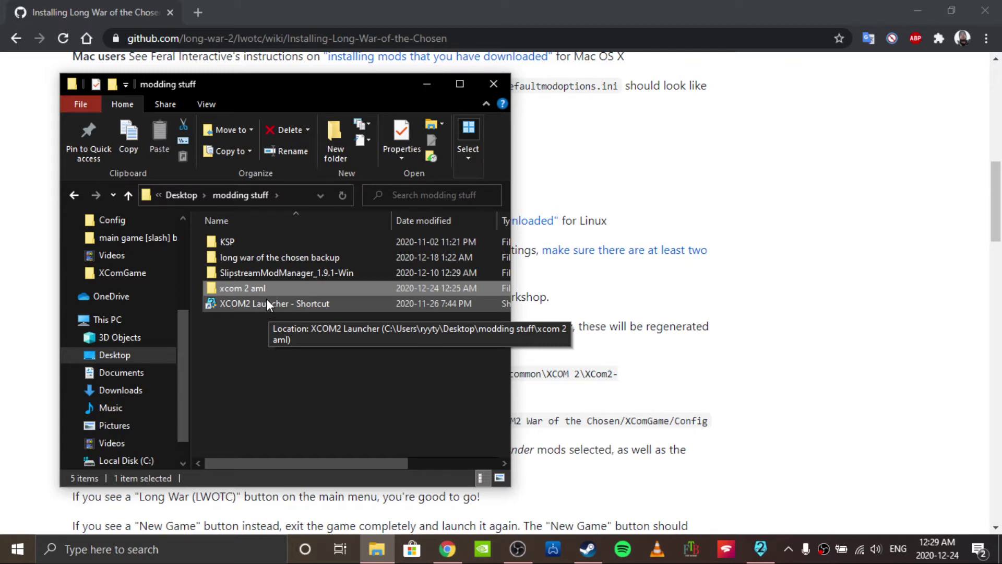
{"action": "left_click", "coordinate": [293, 320]}
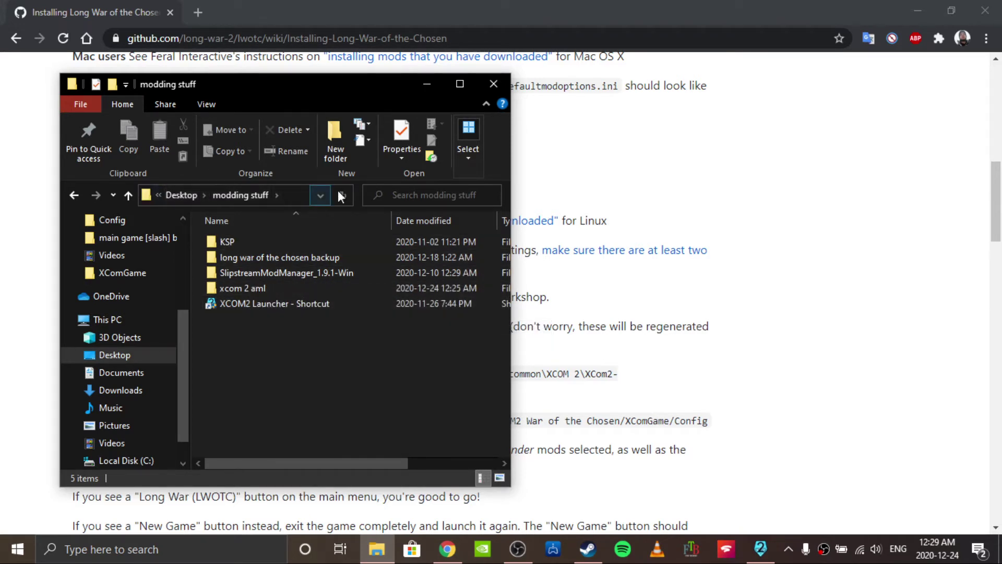
{"action": "left_click", "coordinate": [425, 85]}
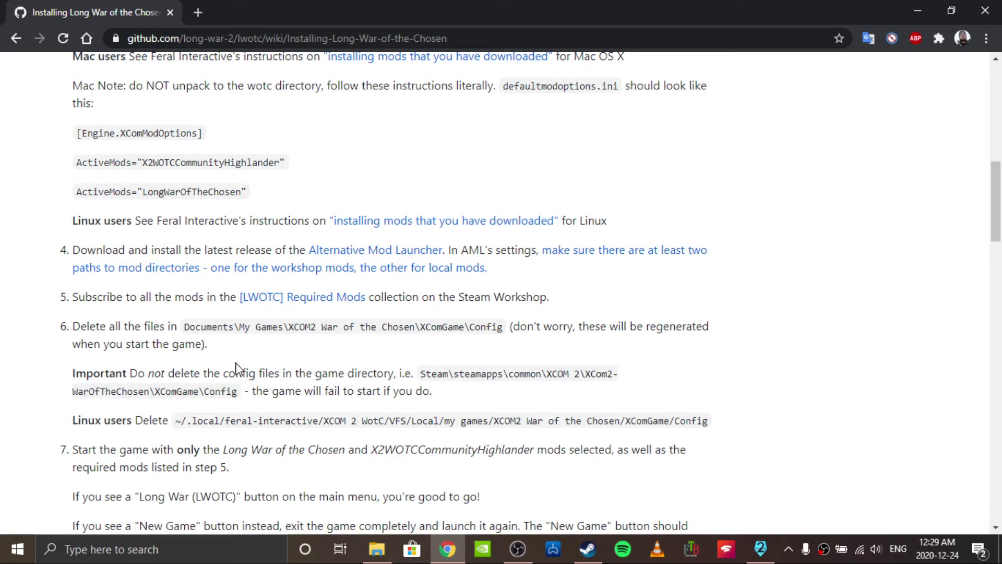
- Open Documents\My Games\XCOM2 War of the Chosen\XComGame\Config, review its 48 files, then minimize Explorer
{"action": "left_click", "coordinate": [377, 548]}
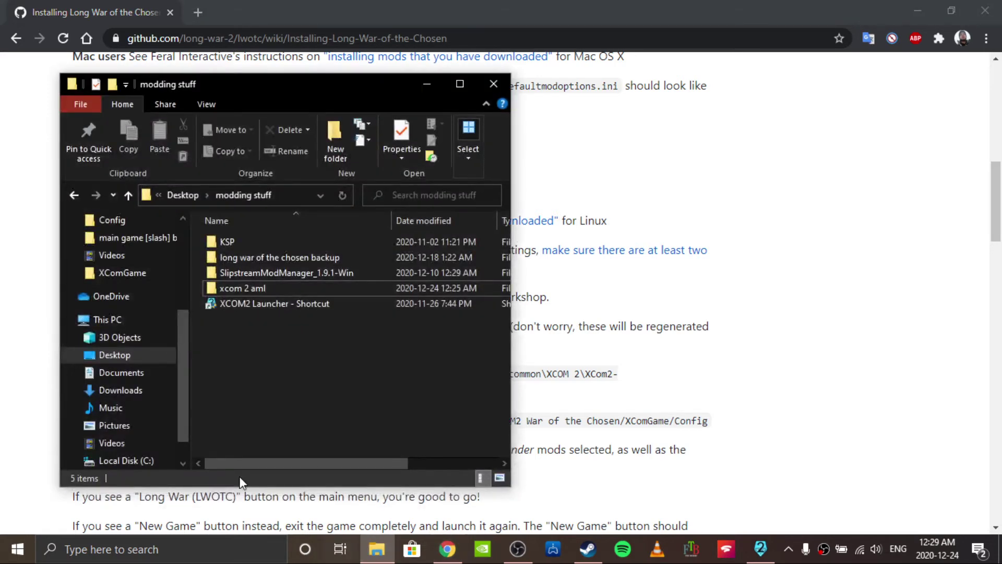
{"action": "left_click", "coordinate": [123, 373]}
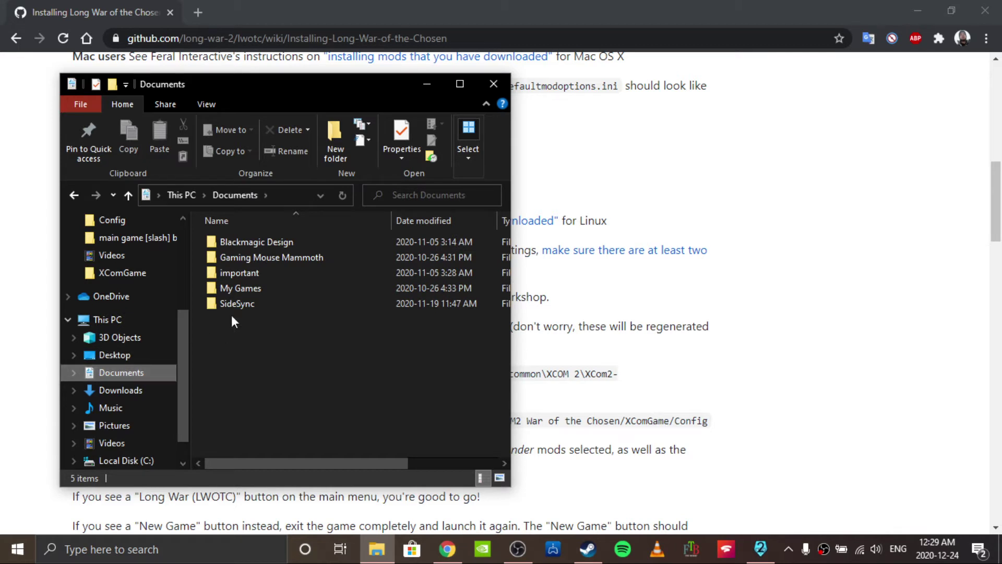
{"action": "left_click", "coordinate": [249, 294]}
{"action": "double_click", "coordinate": [249, 294]}
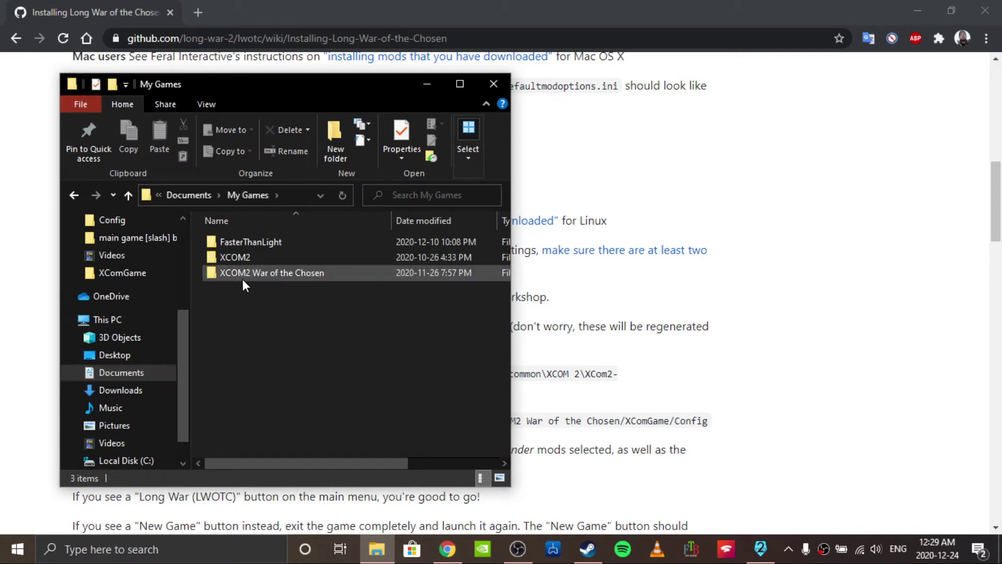
{"action": "double_click", "coordinate": [240, 275]}
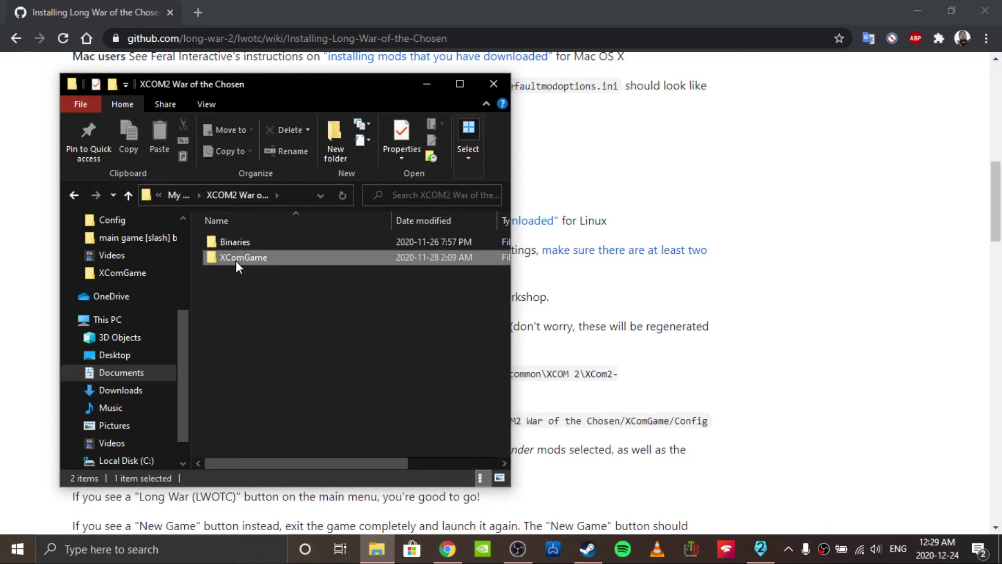
{"action": "double_click", "coordinate": [236, 261]}
{"action": "double_click", "coordinate": [235, 261]}
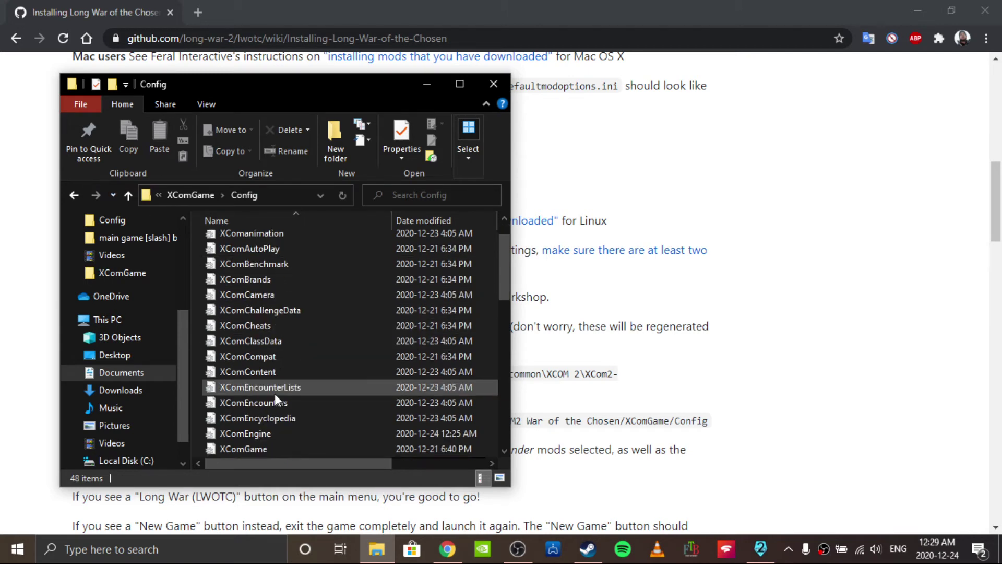
{"action": "scroll", "coordinate": [258, 297], "scroll_direction": "down", "scroll_amount": 10}
{"action": "scroll", "coordinate": [253, 303], "scroll_direction": "up", "scroll_amount": 10}
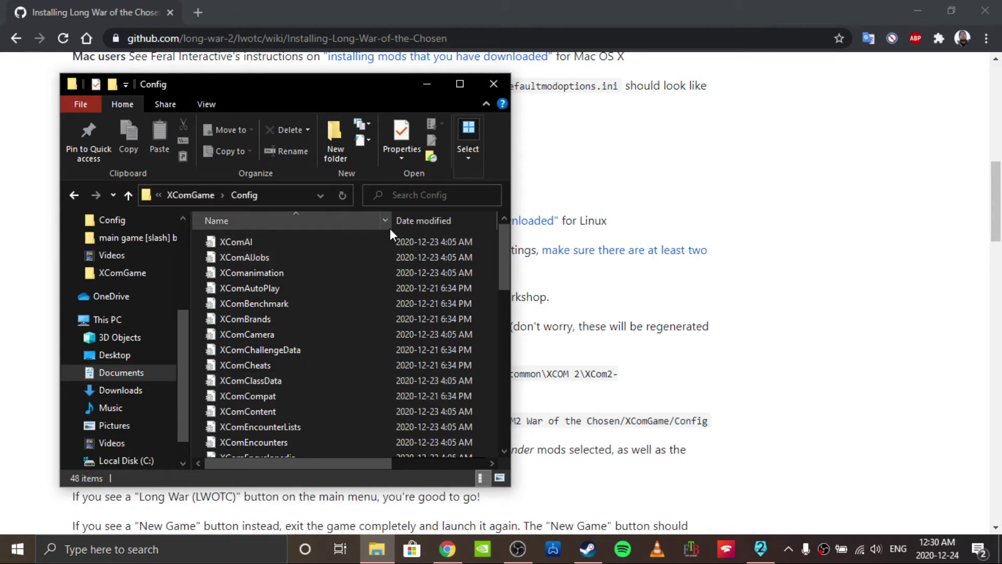
{"action": "left_click", "coordinate": [431, 83]}
{"action": "scroll", "coordinate": [320, 254], "scroll_direction": "down", "scroll_amount": 1}
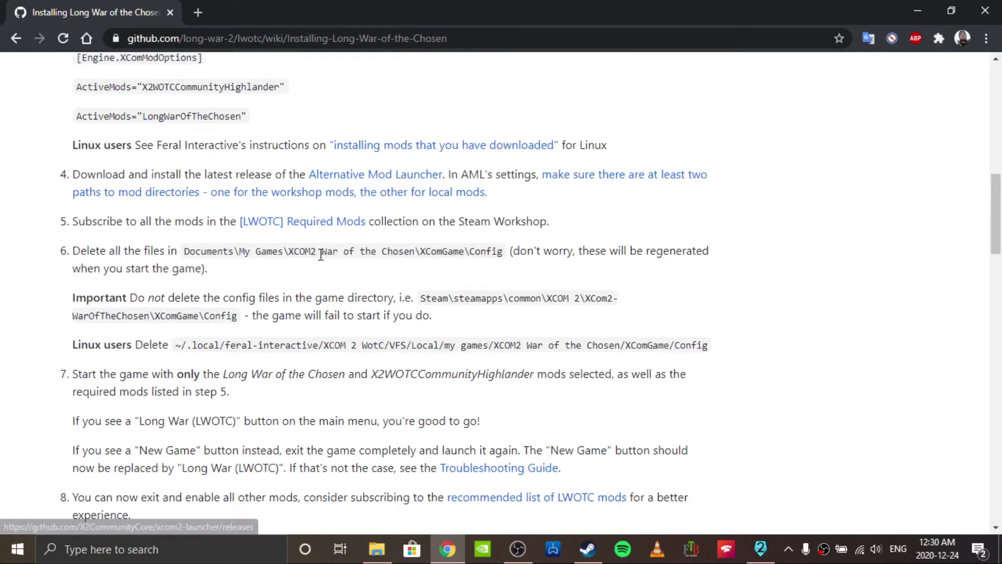
{"action": "scroll", "coordinate": [321, 254], "scroll_direction": "down", "scroll_amount": 1}
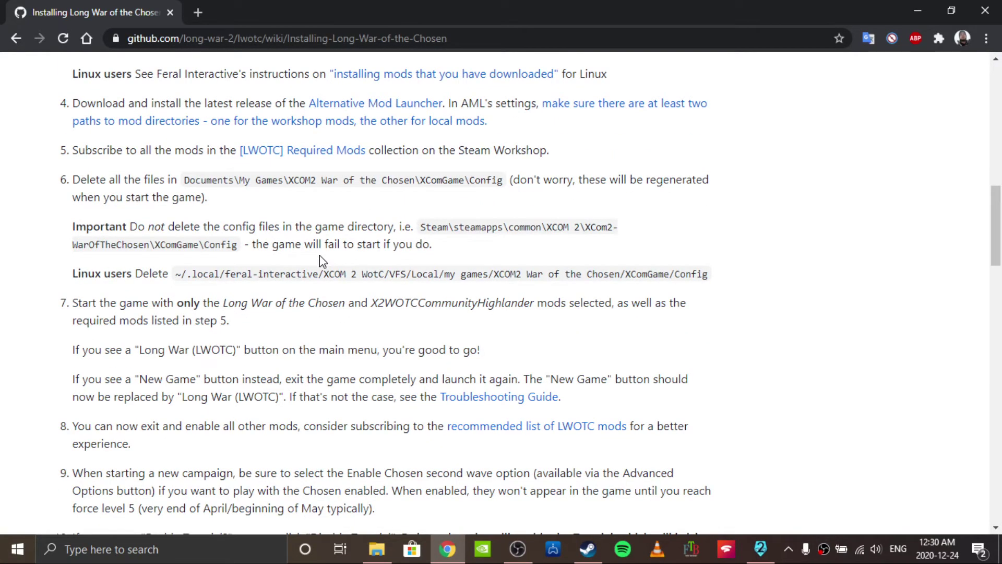
{"action": "scroll", "coordinate": [320, 260], "scroll_direction": "up", "scroll_amount": 1}
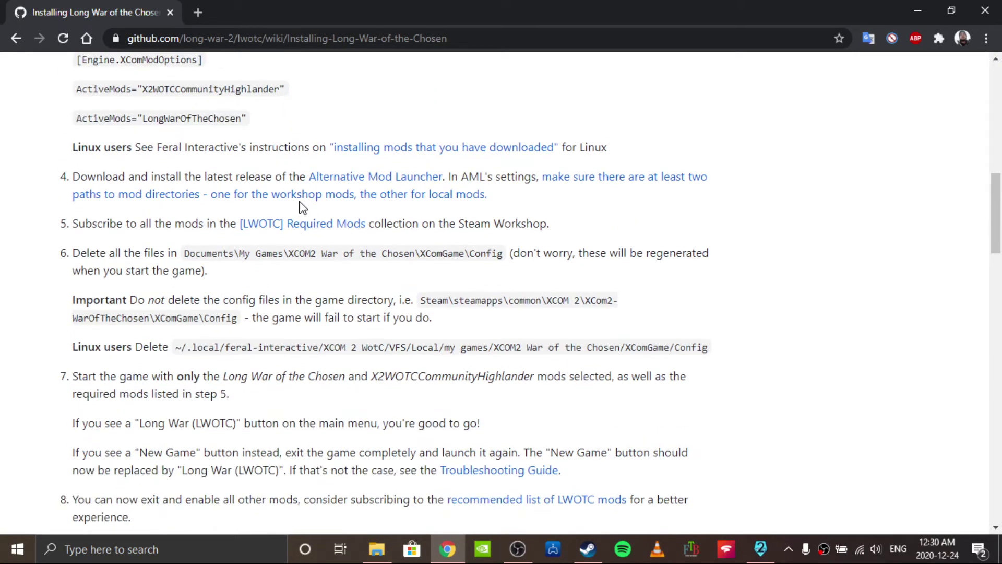
{"action": "middle_click", "coordinate": [287, 233]}
{"action": "left_click", "coordinate": [296, 1]}
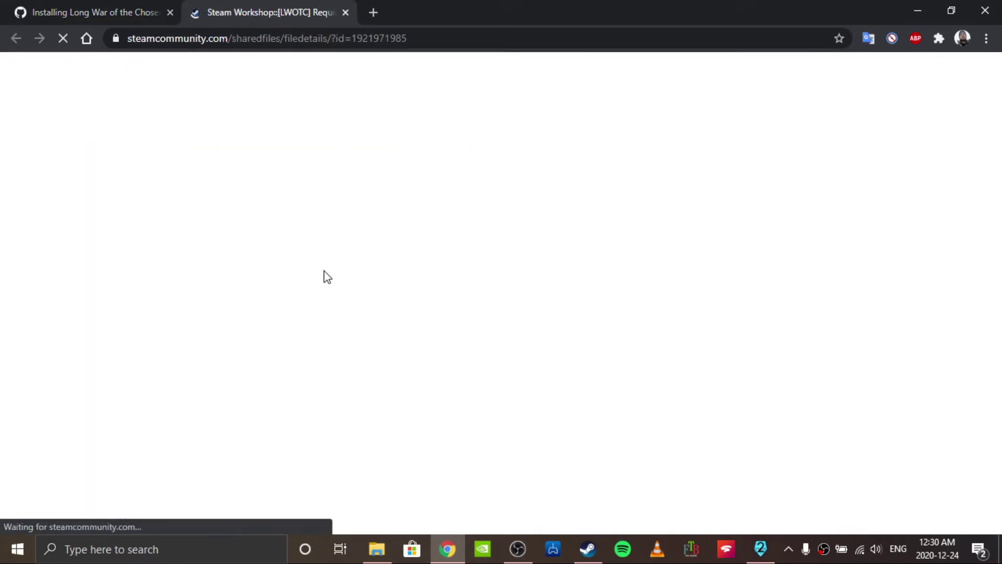
{"action": "scroll", "coordinate": [179, 327], "scroll_direction": "down", "scroll_amount": 8}
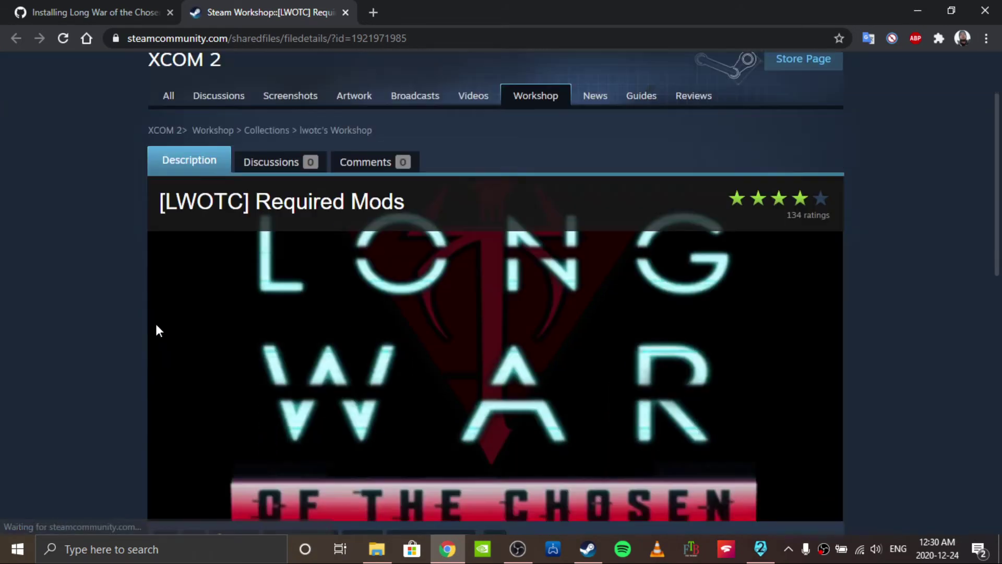
{"action": "scroll", "coordinate": [120, 327], "scroll_direction": "down", "scroll_amount": 5}
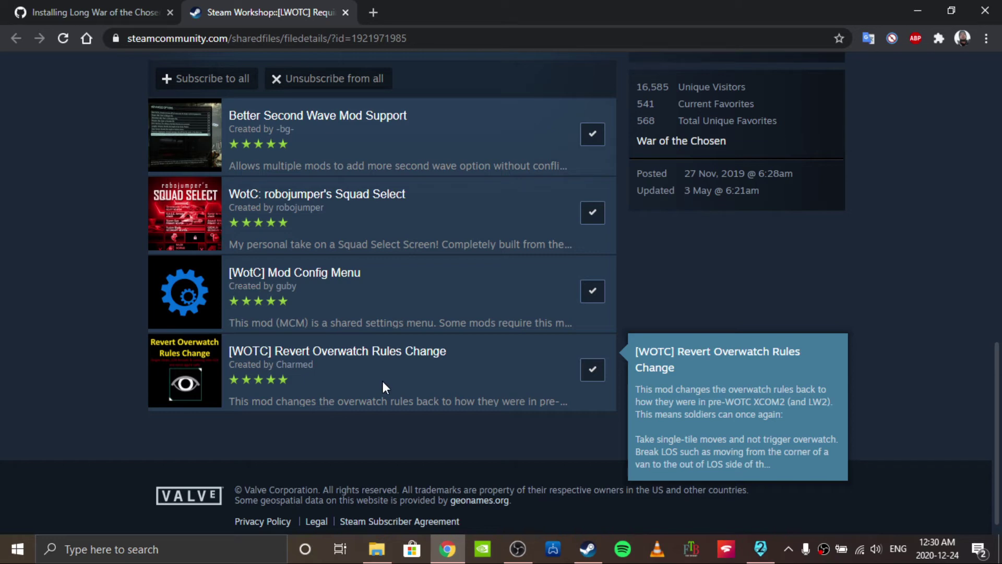
{"action": "left_click", "coordinate": [346, 13]}
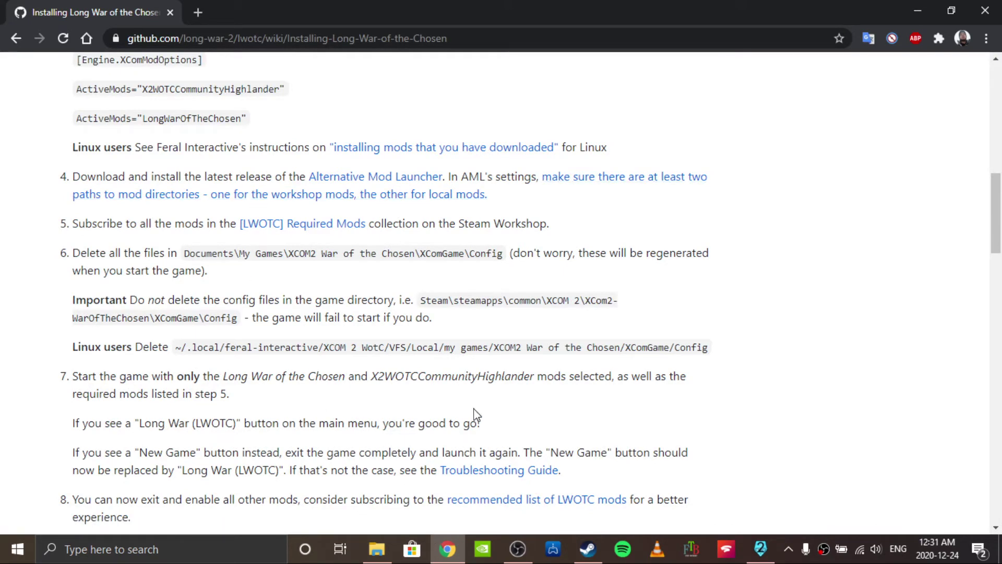
- Bring up the mod launcher, scroll its mod list back to the top, then minimize it
{"action": "left_click", "coordinate": [750, 558]}
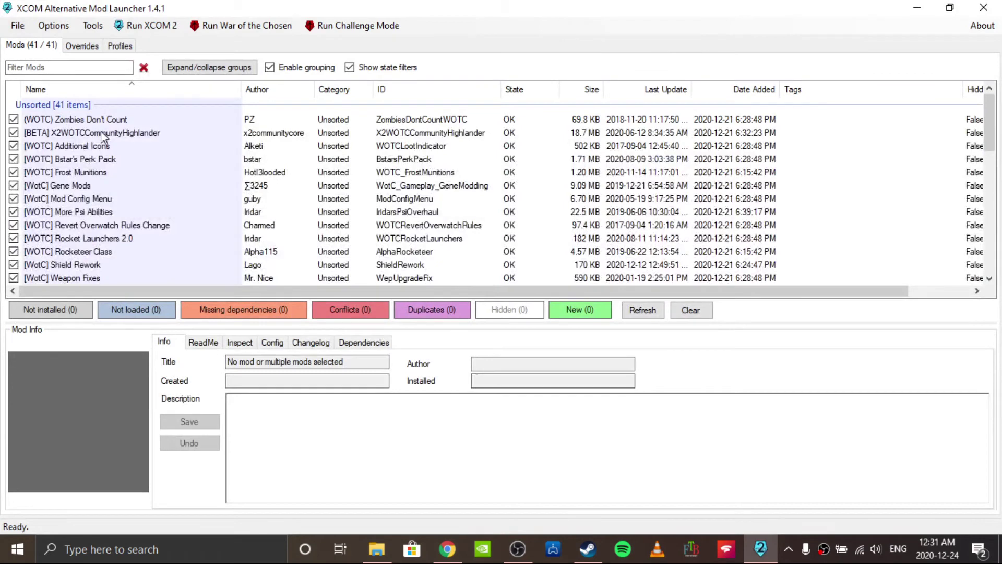
{"action": "scroll", "coordinate": [88, 207], "scroll_direction": "down", "scroll_amount": 5}
{"action": "scroll", "coordinate": [88, 206], "scroll_direction": "up", "scroll_amount": 5}
{"action": "scroll", "coordinate": [87, 206], "scroll_direction": "down", "scroll_amount": 10}
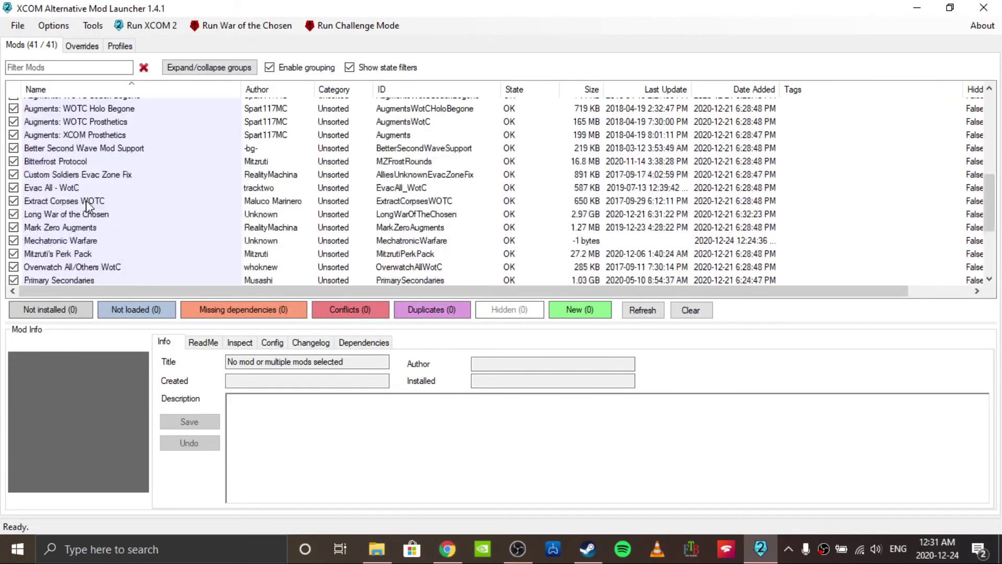
{"action": "scroll", "coordinate": [87, 203], "scroll_direction": "up", "scroll_amount": 10}
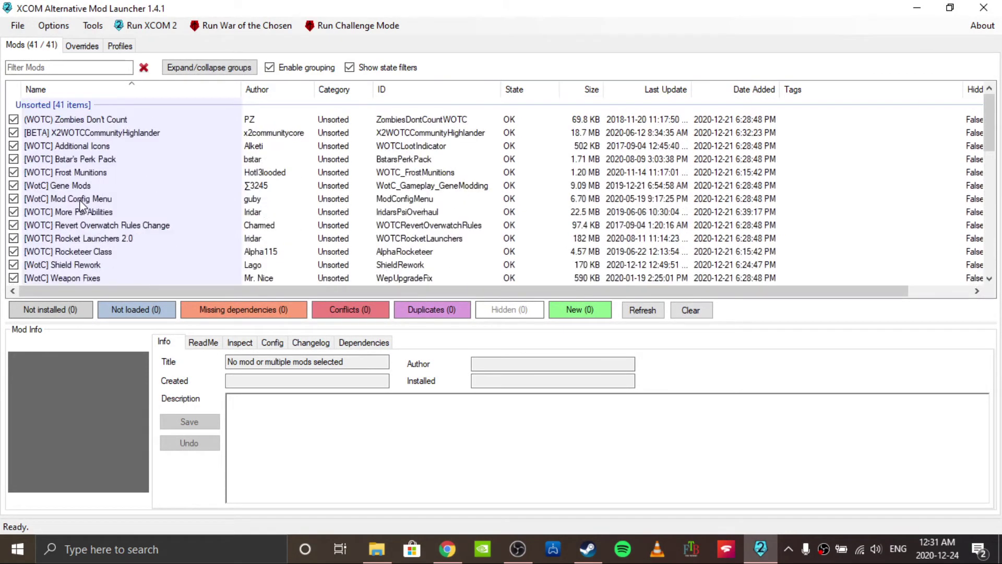
{"action": "left_click", "coordinate": [916, 8]}
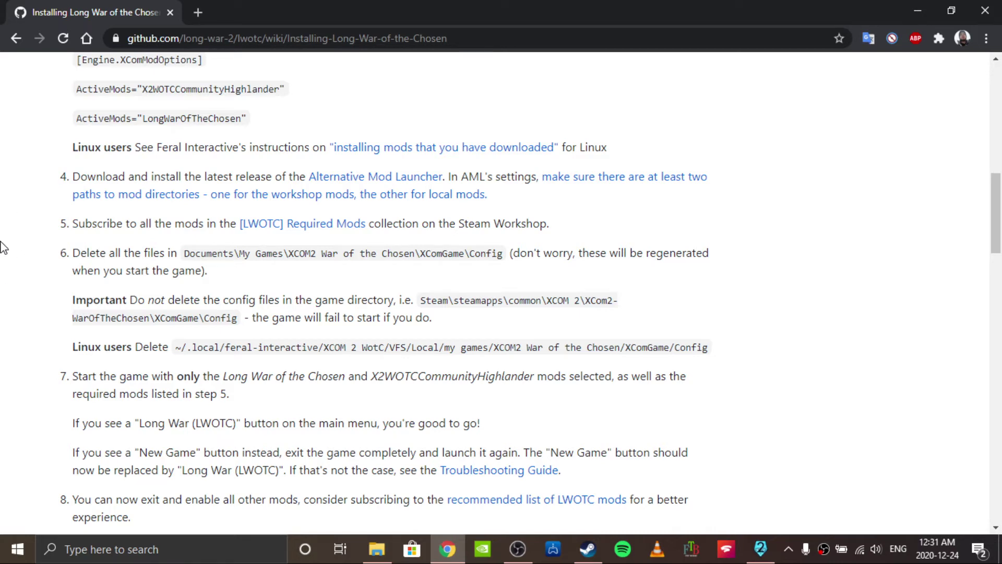
- Scroll the wiki to step 7, highlight 'Long War (LWOTC)', then clear the selection
{"action": "scroll", "coordinate": [3, 248], "scroll_direction": "down", "scroll_amount": 1}
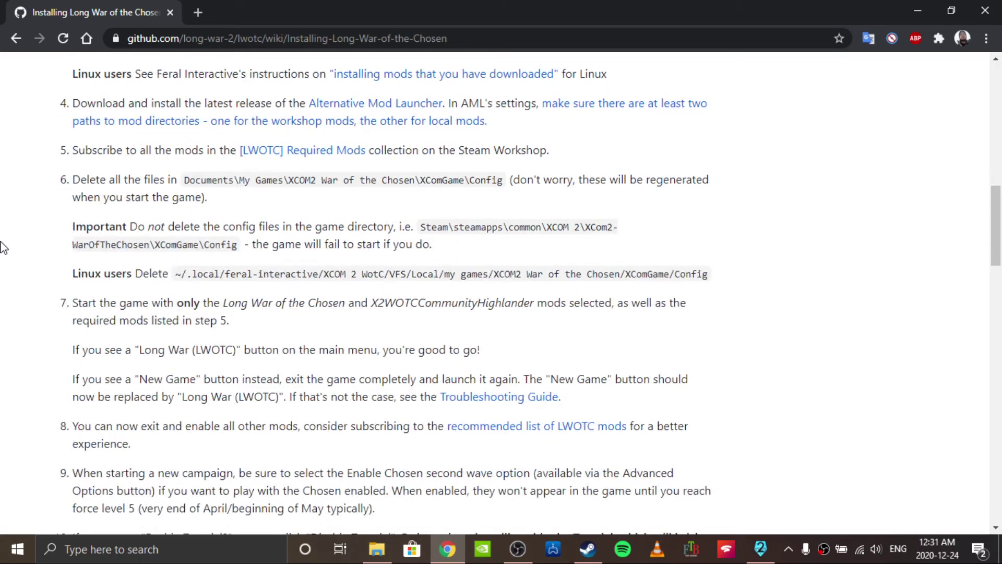
{"action": "scroll", "coordinate": [31, 287], "scroll_direction": "down", "scroll_amount": 1}
{"action": "scroll", "coordinate": [32, 287], "scroll_direction": "down", "scroll_amount": 1}
{"action": "left_click_drag", "start_coordinate": [139, 277], "coordinate": [237, 277]}
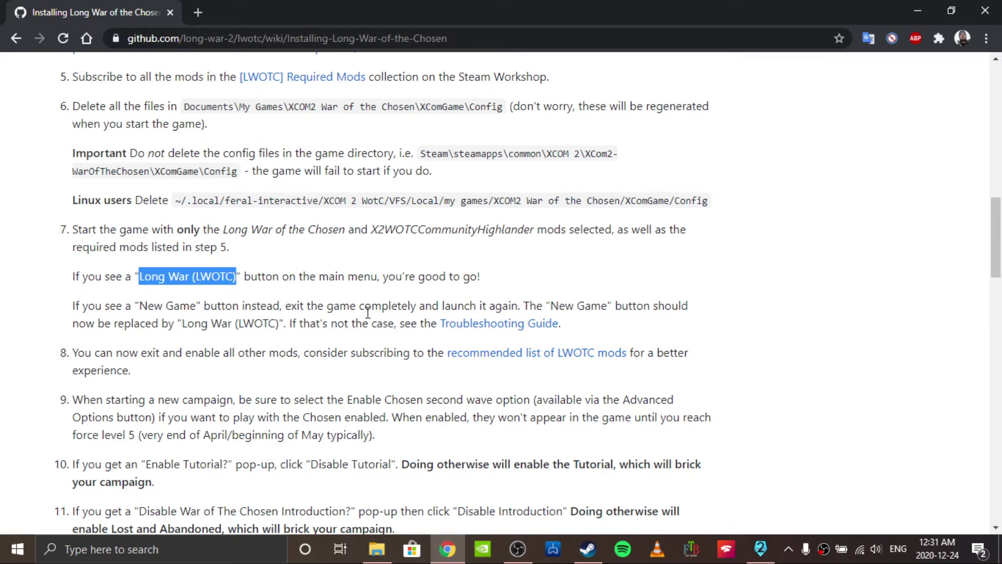
{"action": "left_click", "coordinate": [637, 307]}
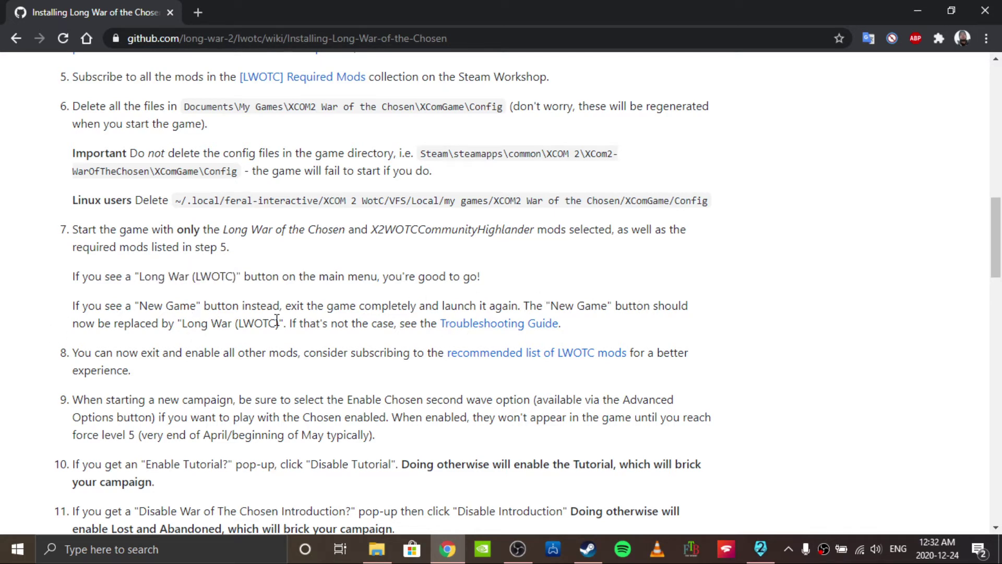
{"action": "scroll", "coordinate": [323, 337], "scroll_direction": "down", "scroll_amount": 1}
{"action": "middle_click", "coordinate": [556, 271]}
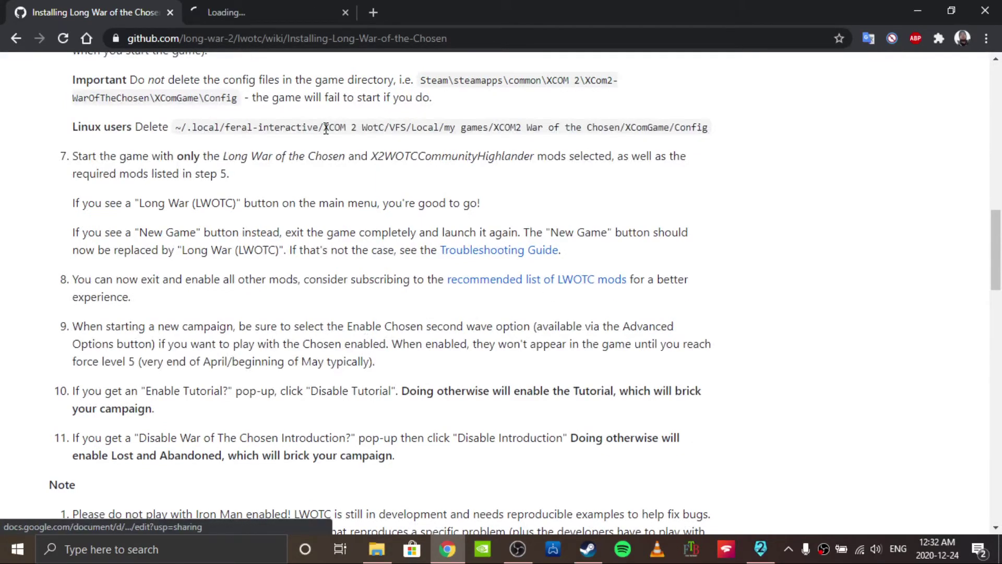
{"action": "left_click", "coordinate": [247, 5]}
{"action": "scroll", "coordinate": [89, 329], "scroll_direction": "down", "scroll_amount": 10}
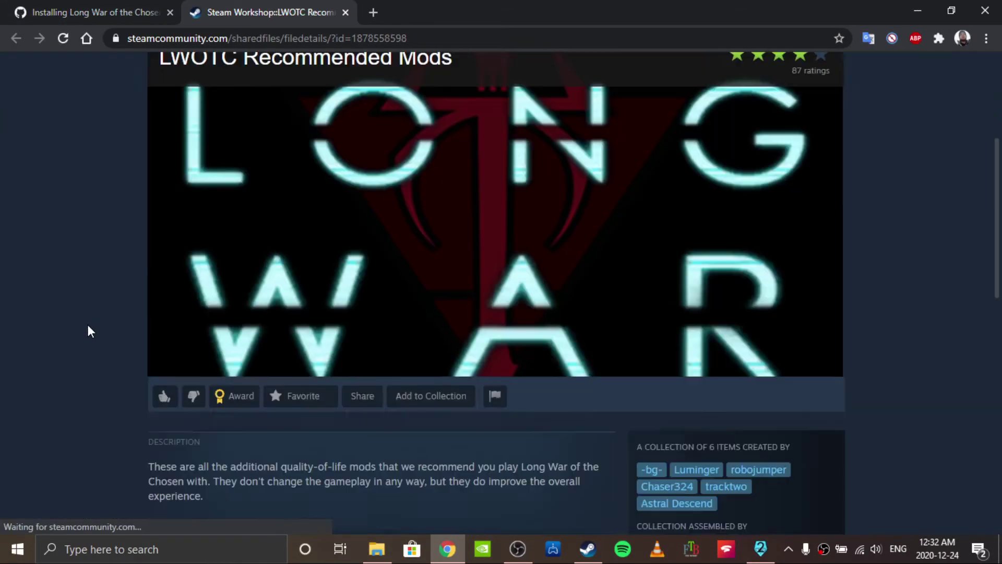
{"action": "scroll", "coordinate": [85, 326], "scroll_direction": "down", "scroll_amount": 1}
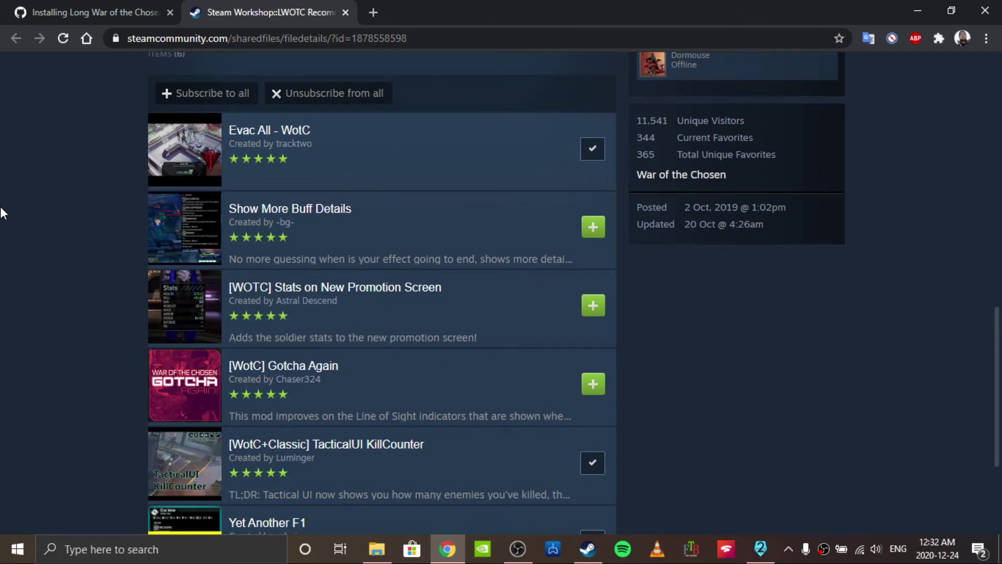
{"action": "mouse_move", "coordinate": [457, 192]}
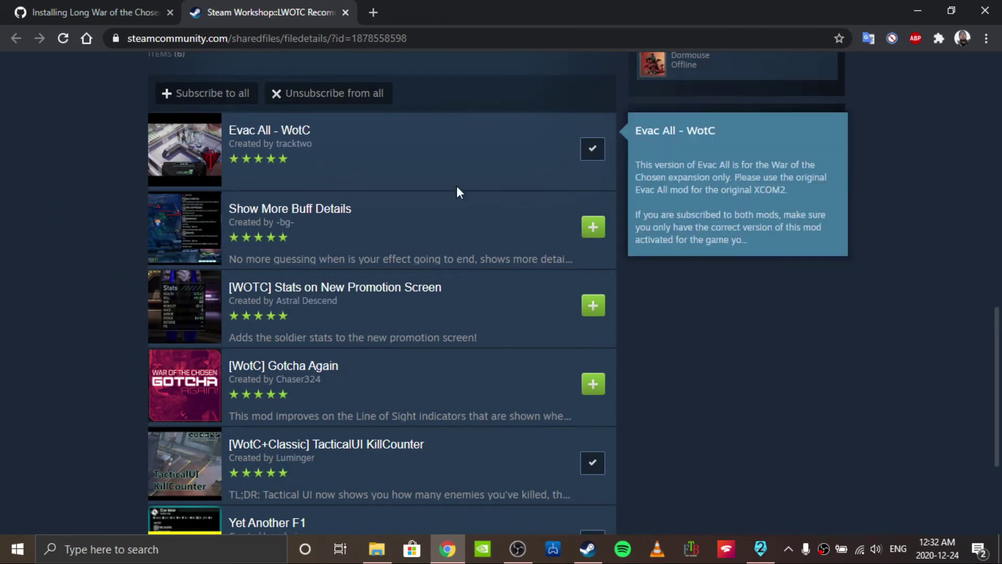
{"action": "scroll", "coordinate": [317, 192], "scroll_direction": "down", "scroll_amount": 3}
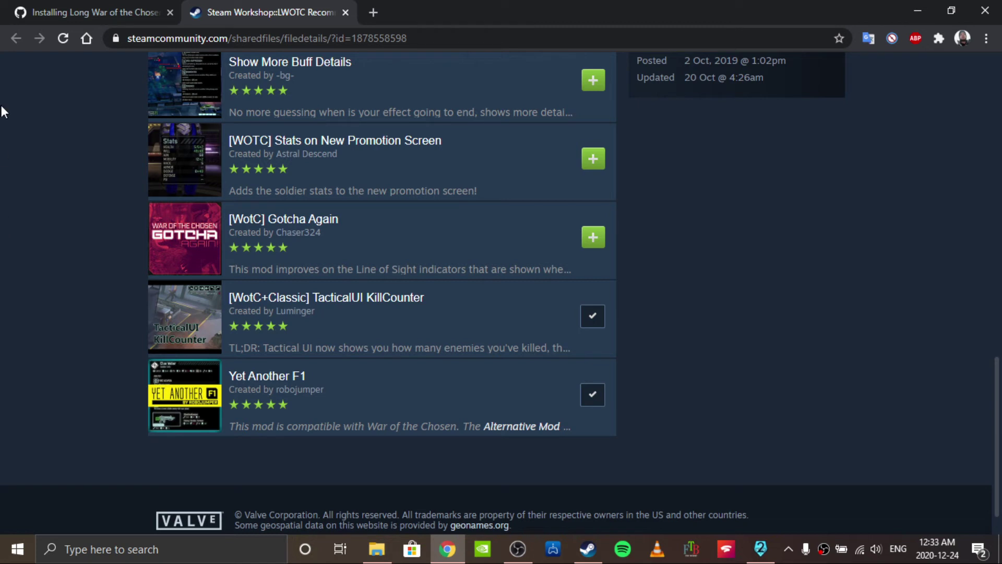
{"action": "left_click", "coordinate": [345, 12]}
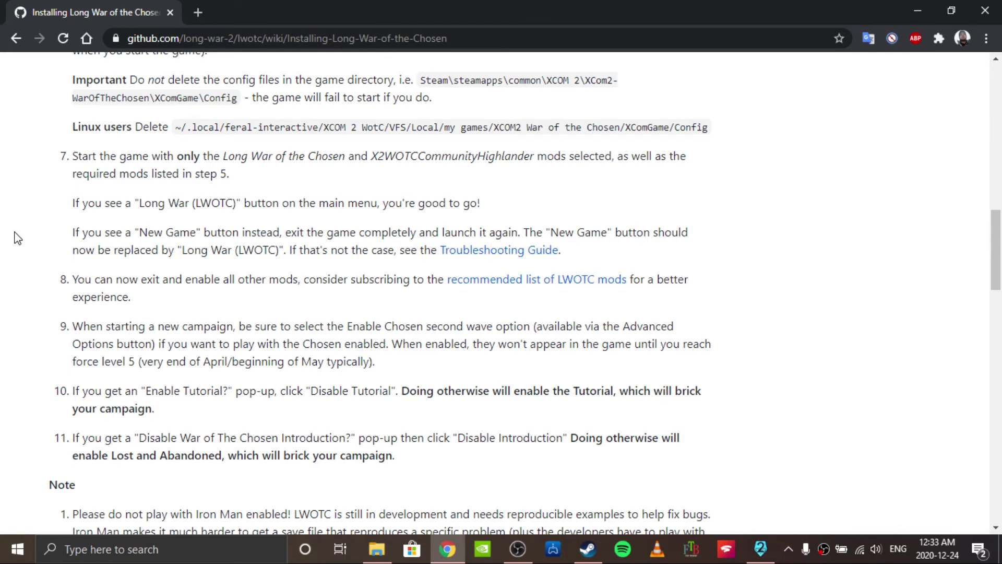
{"action": "scroll", "coordinate": [16, 237], "scroll_direction": "down", "scroll_amount": 1}
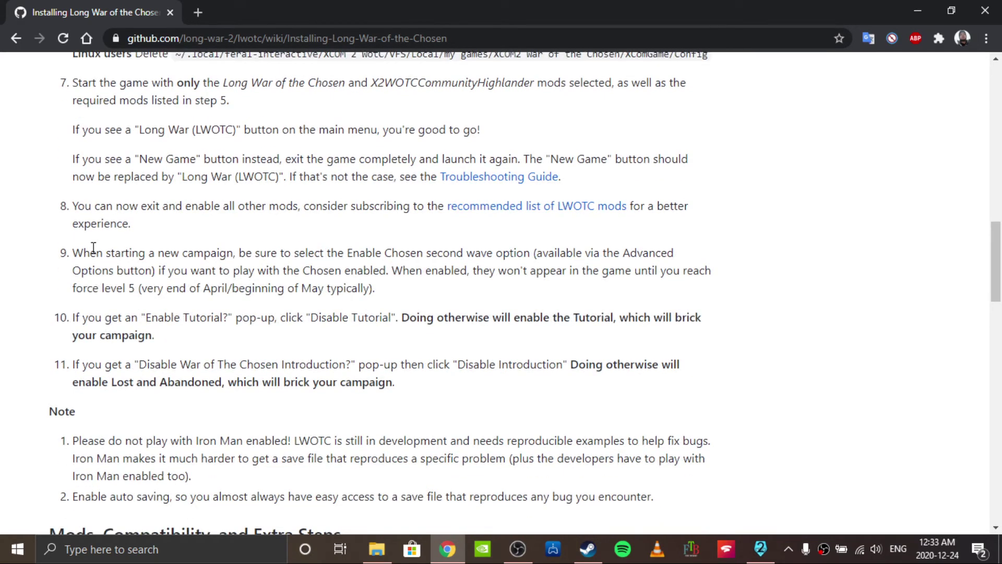
{"action": "left_click_drag", "start_coordinate": [77, 251], "coordinate": [408, 292]}
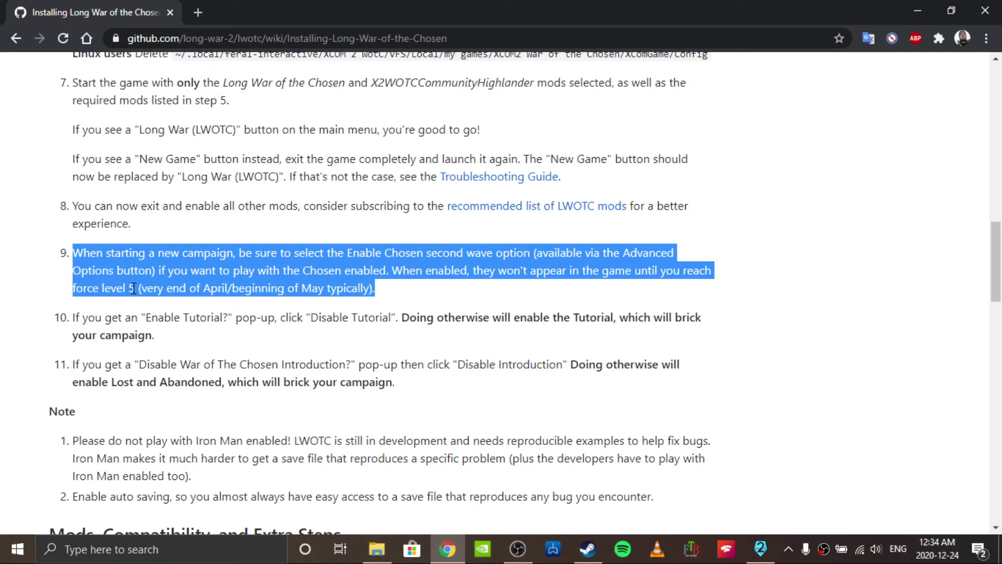
{"action": "left_click", "coordinate": [3, 271]}
{"action": "scroll", "coordinate": [4, 272], "scroll_direction": "down", "scroll_amount": 1}
{"action": "left_click_drag", "start_coordinate": [73, 243], "coordinate": [210, 267]}
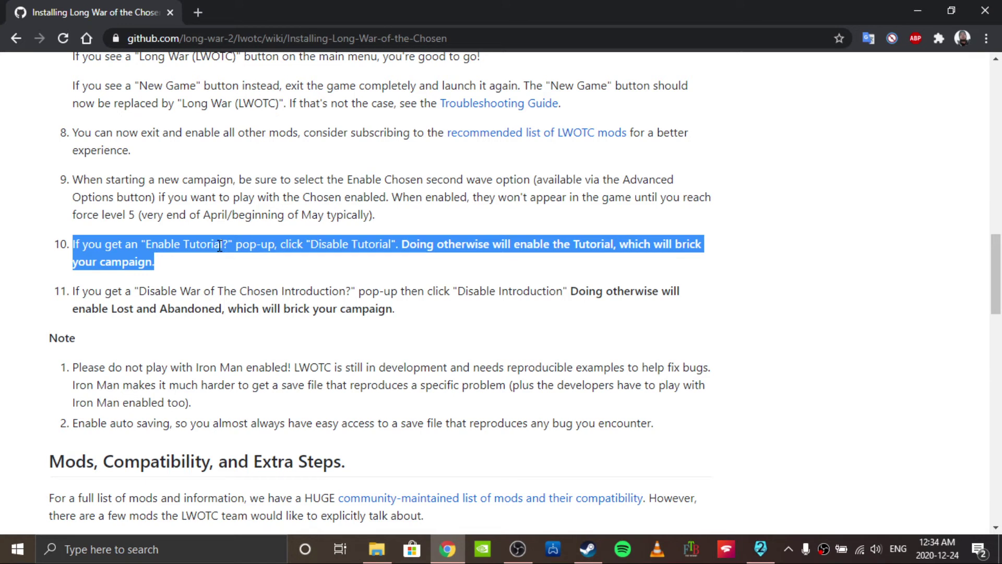
{"action": "left_click_drag", "start_coordinate": [69, 294], "coordinate": [390, 313]}
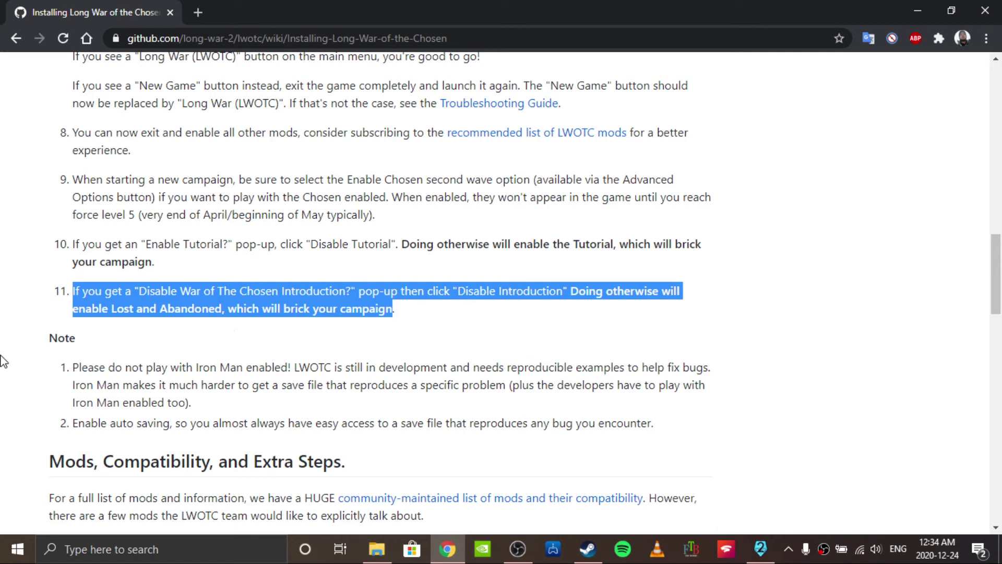
{"action": "scroll", "coordinate": [24, 363], "scroll_direction": "down", "scroll_amount": 3}
{"action": "left_click_drag", "start_coordinate": [63, 220], "coordinate": [218, 260]}
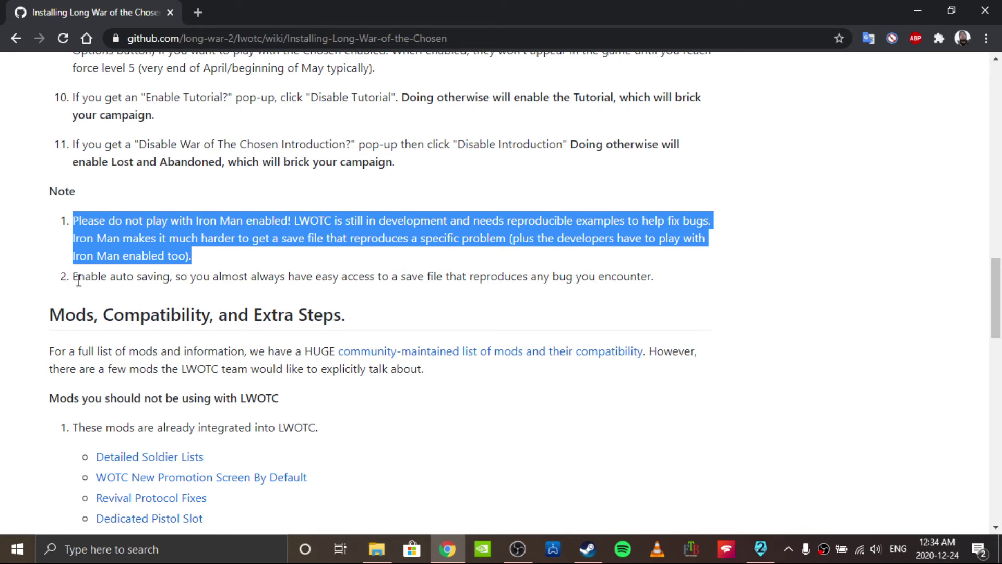
{"action": "left_click_drag", "start_coordinate": [72, 277], "coordinate": [662, 277]}
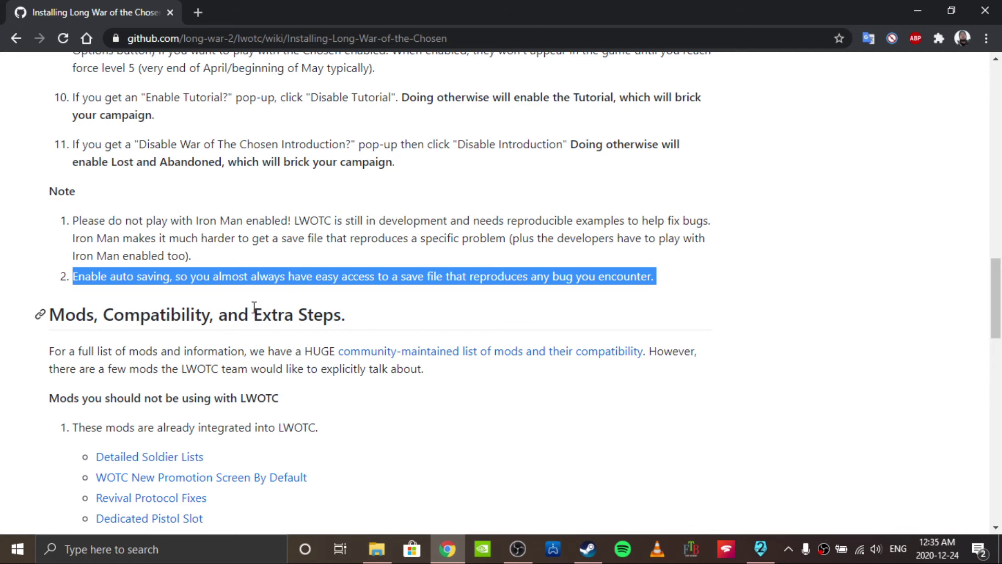
{"action": "left_click", "coordinate": [130, 347]}
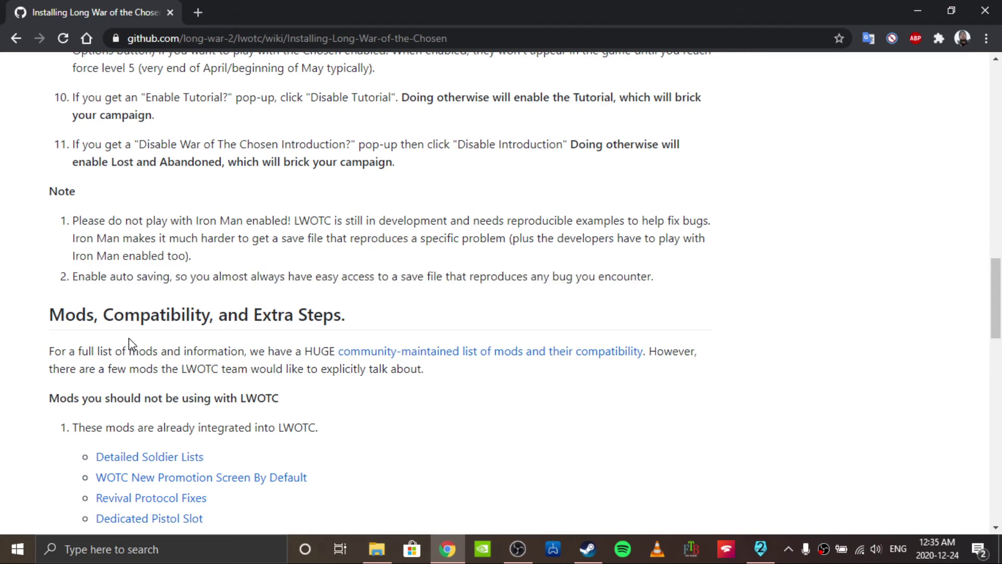
{"action": "scroll", "coordinate": [130, 346], "scroll_direction": "down", "scroll_amount": 4}
{"action": "scroll", "coordinate": [106, 332], "scroll_direction": "down", "scroll_amount": 1}
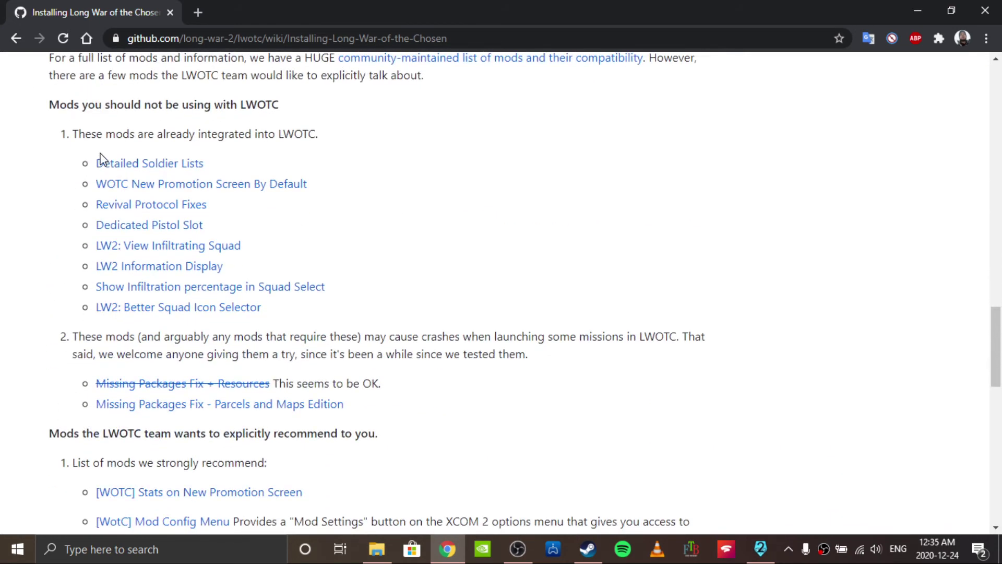
{"action": "left_click_drag", "start_coordinate": [65, 158], "coordinate": [420, 317]}
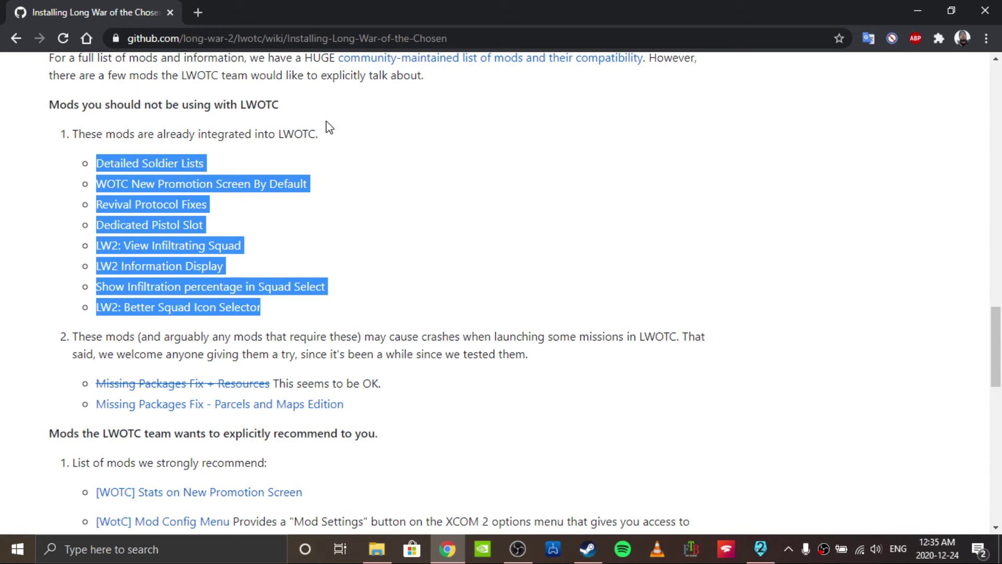
{"action": "left_click", "coordinate": [309, 133]}
{"action": "scroll", "coordinate": [309, 133], "scroll_direction": "down", "scroll_amount": 3}
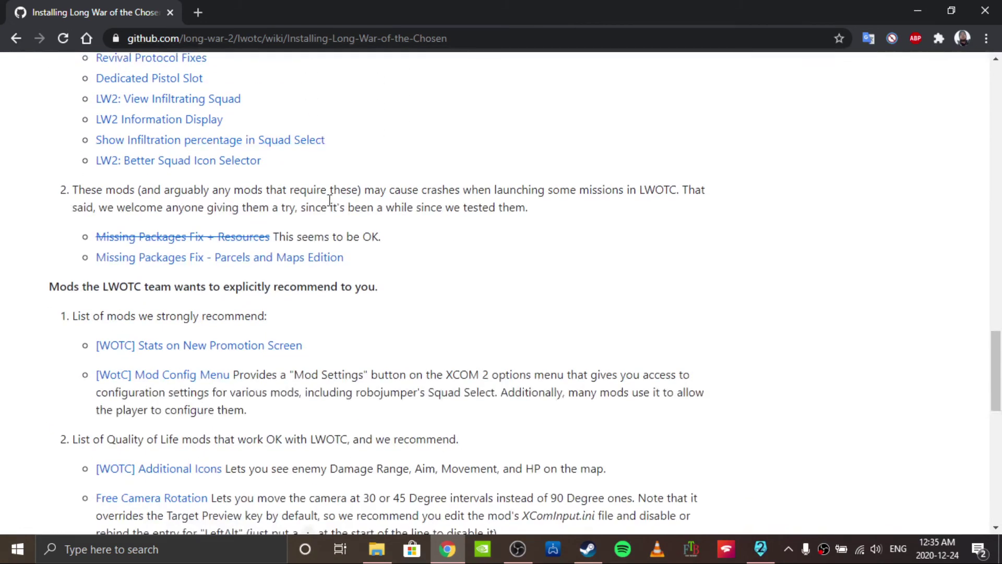
{"action": "left_click_drag", "start_coordinate": [82, 263], "coordinate": [364, 260]}
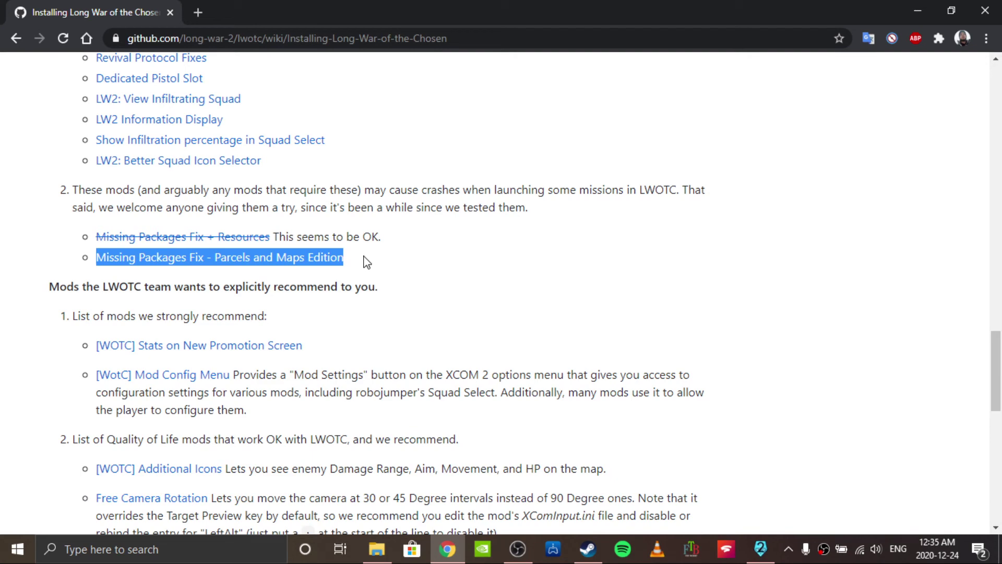